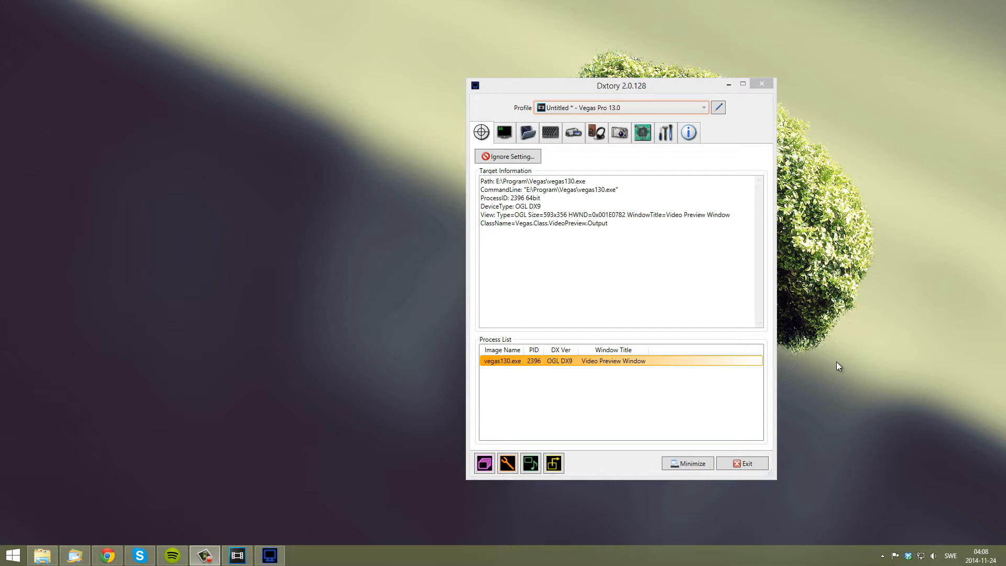
- View the Lagarith Lossless Video Codec page in Chrome and return to Dxtory
click(108, 555)
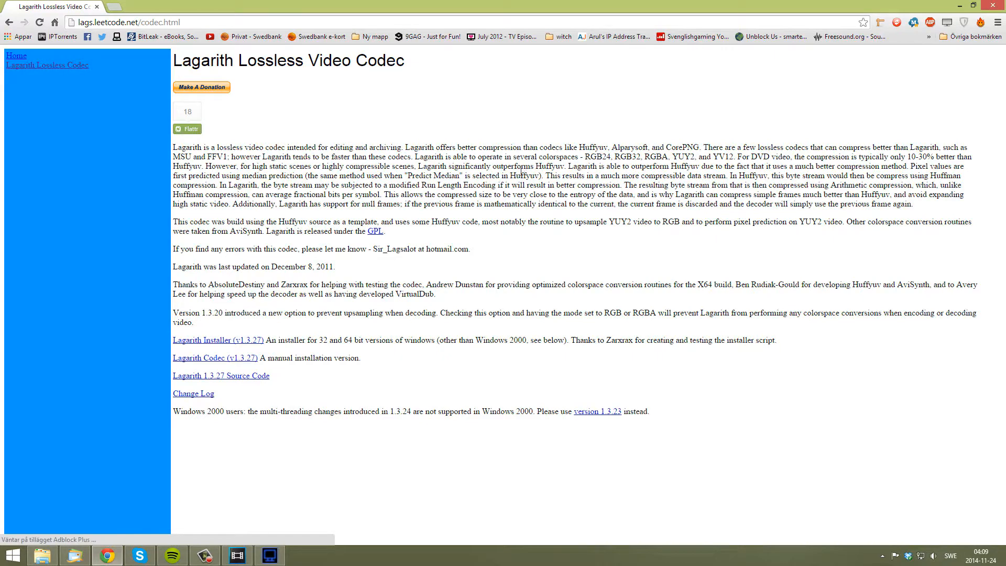
click(959, 5)
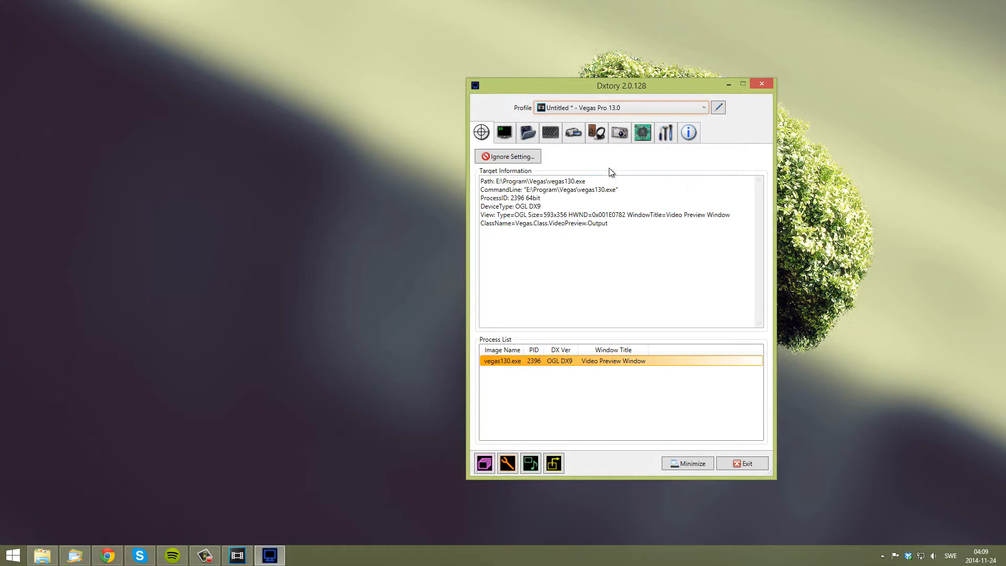
drag(657, 86, 606, 81)
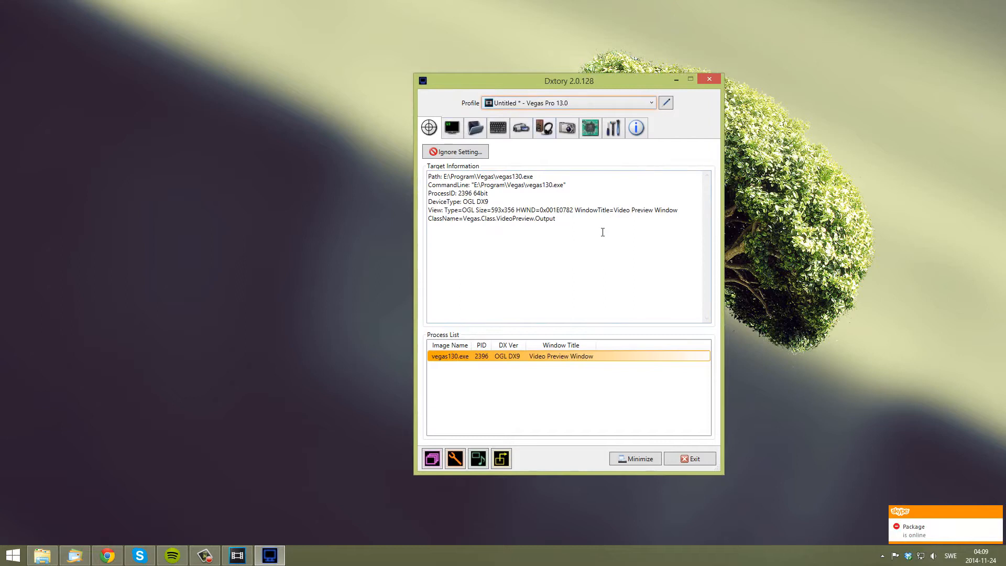
triple_click(593, 217)
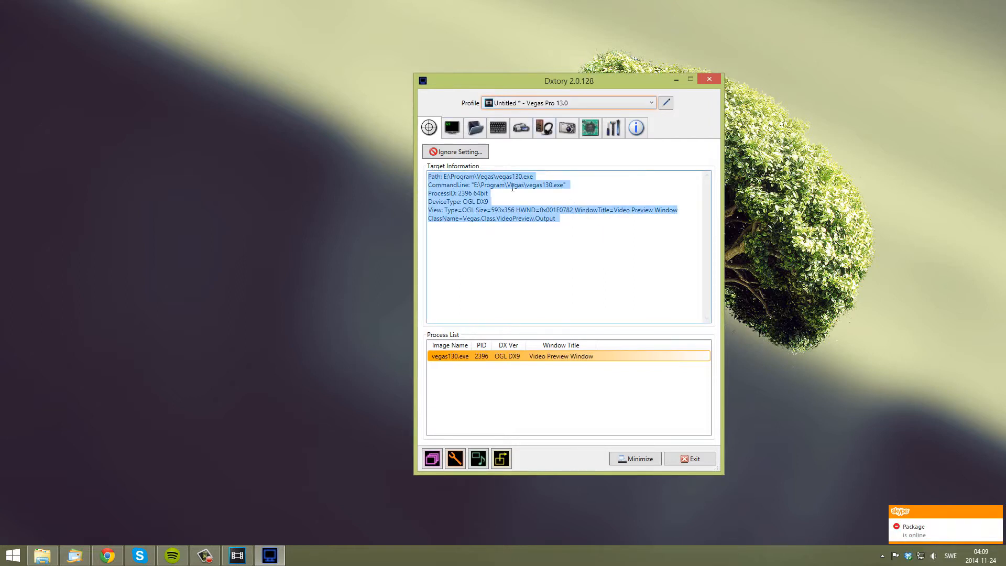
click(573, 210)
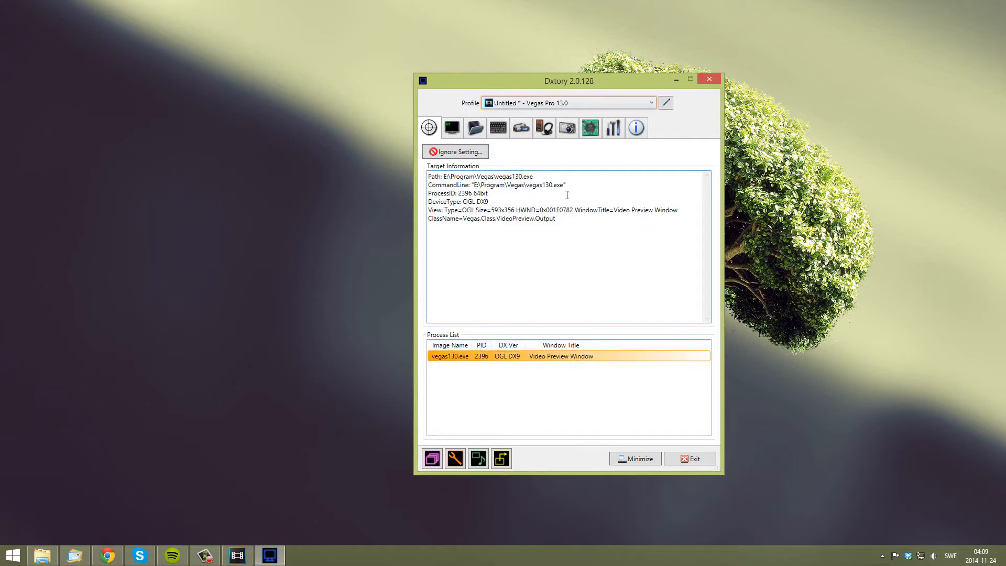
- Set the overlay status display position to the upper-left corner of the preview in the overlay settings
click(454, 131)
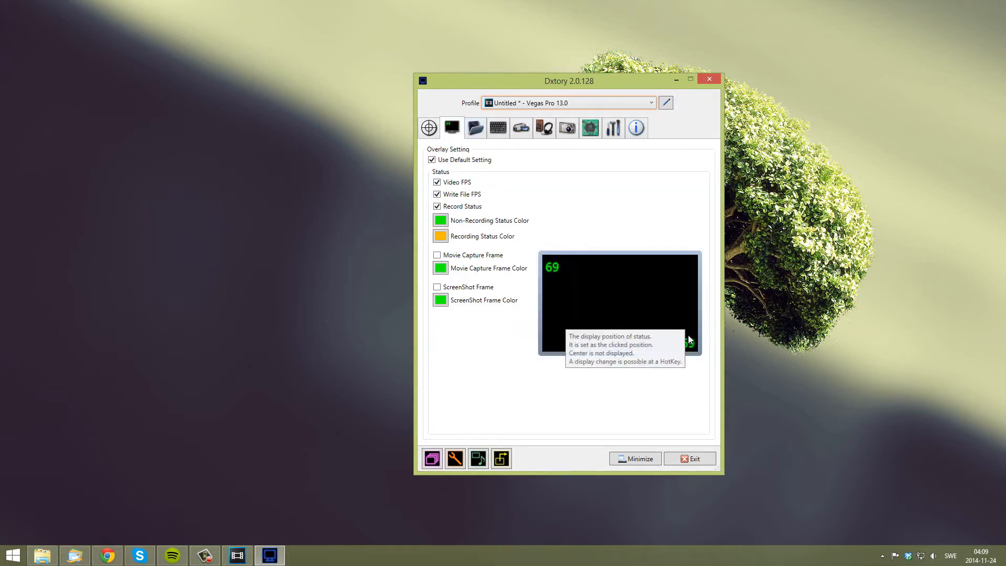
click(685, 340)
click(668, 276)
click(616, 271)
click(558, 266)
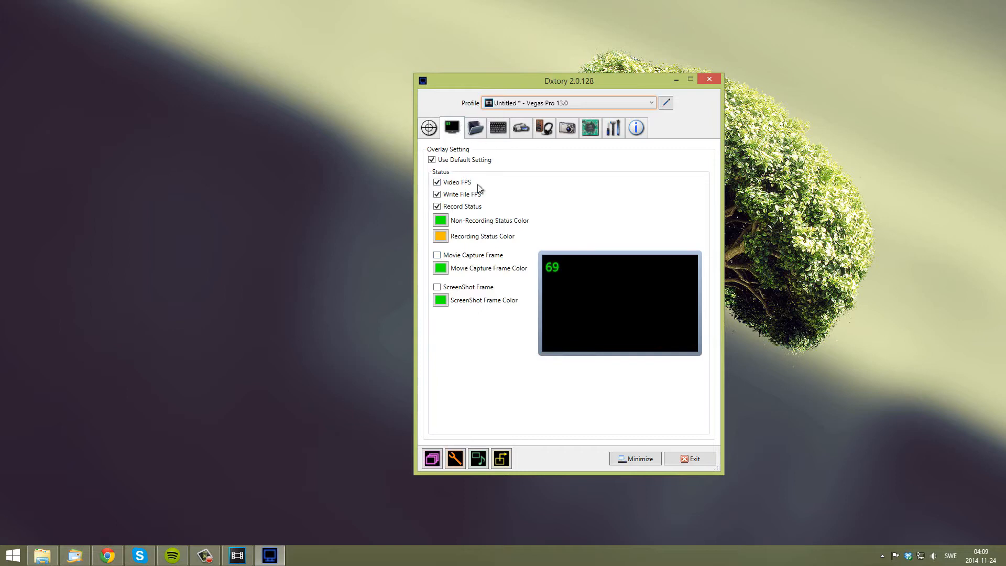
- Browse the folders and drives under This PC as possible locations for saving movies, then close the folder browser
click(476, 130)
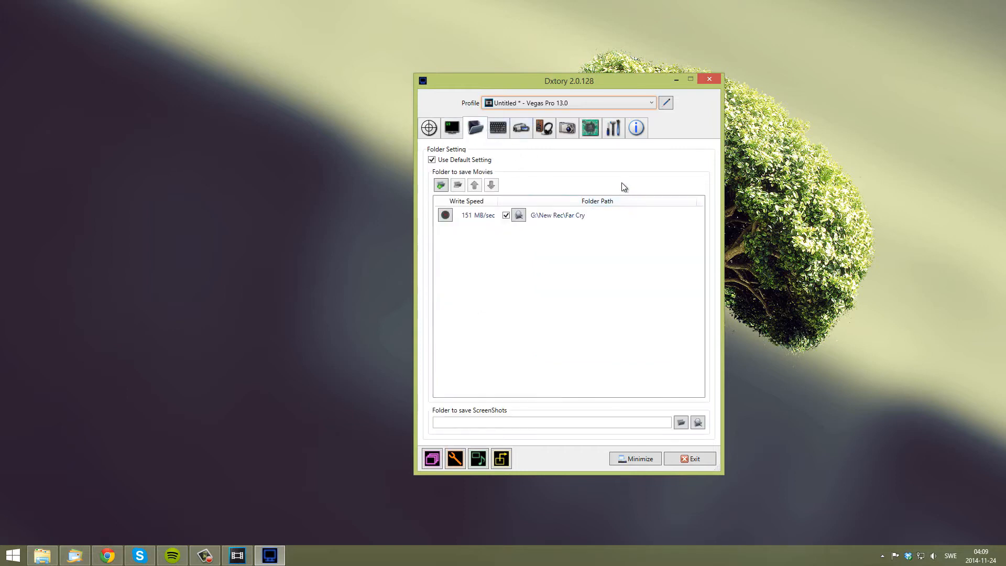
click(441, 185)
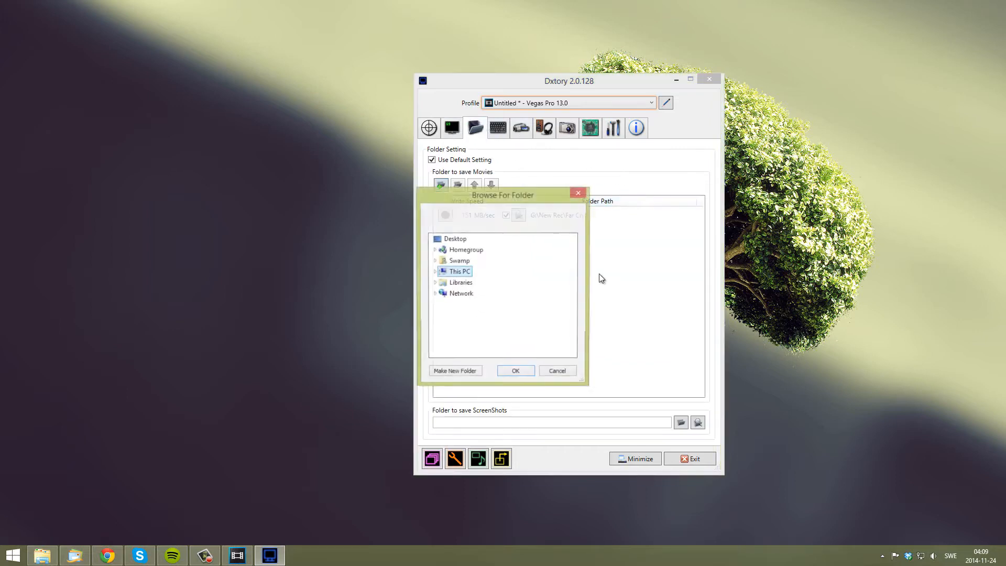
double_click(460, 272)
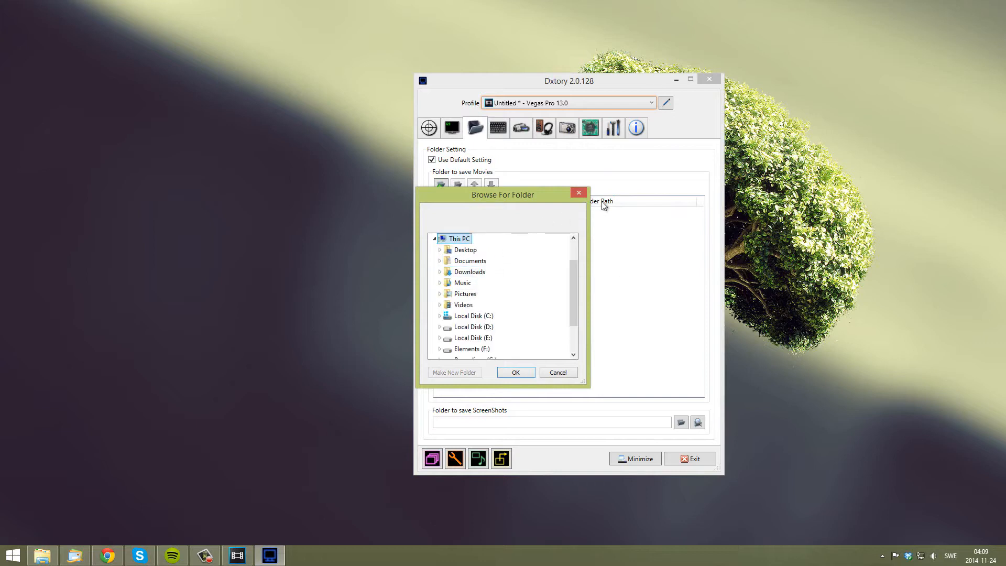
scroll(572, 280, down, 1)
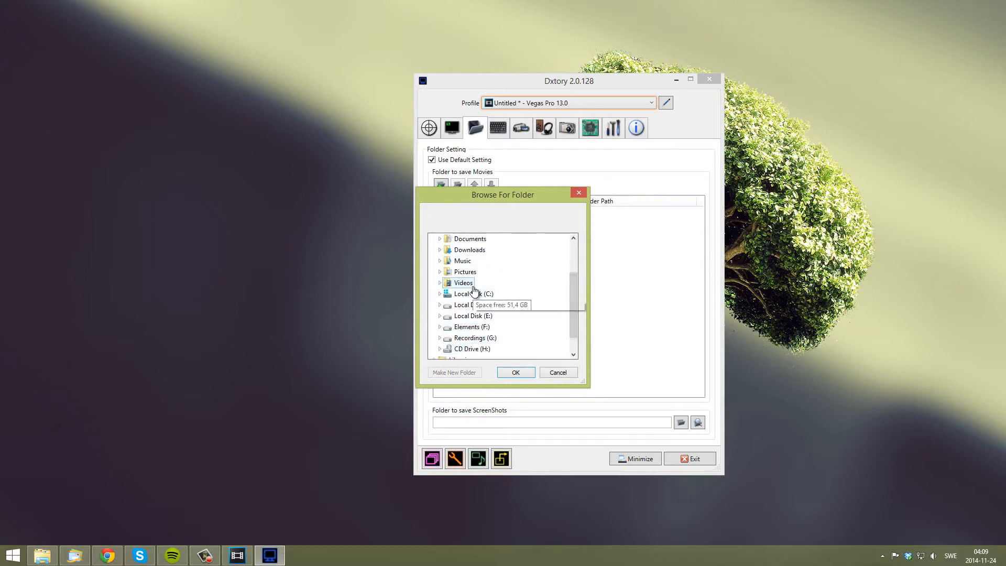
click(575, 195)
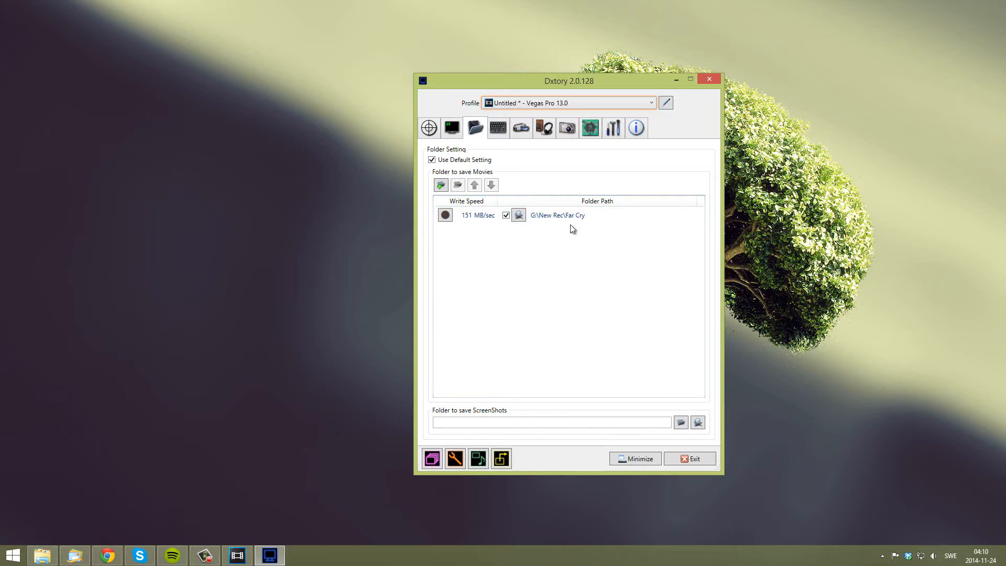
- Benchmark the write speed of the G:\New Rec\Far Cry movie folder with a 1000 MB write size and accept the result
click(445, 216)
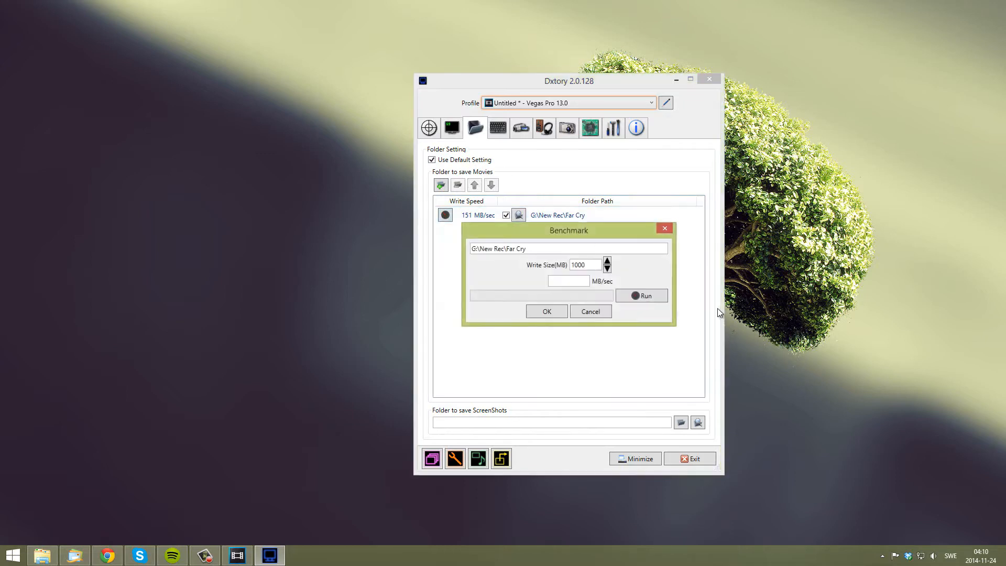
click(552, 313)
click(446, 216)
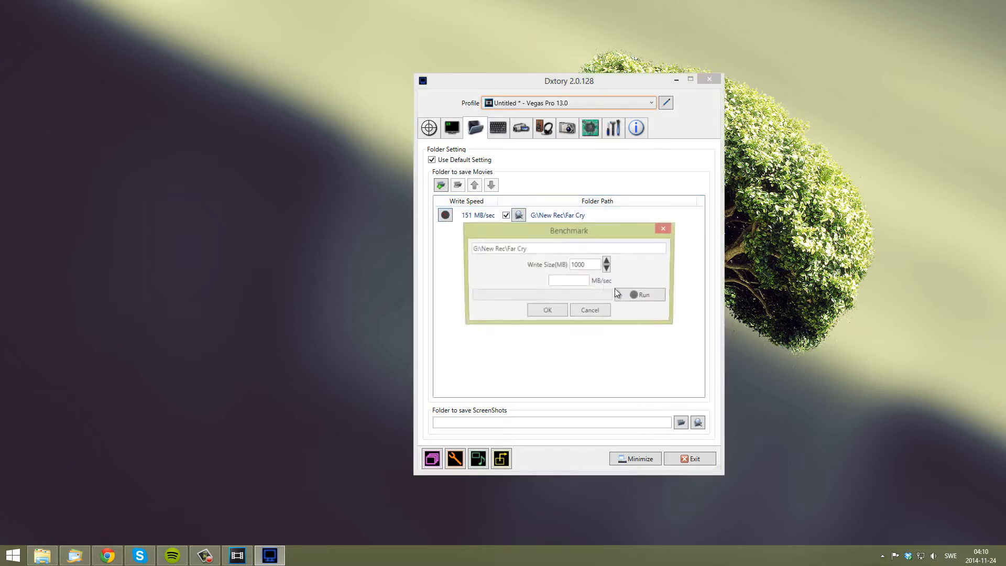
click(665, 297)
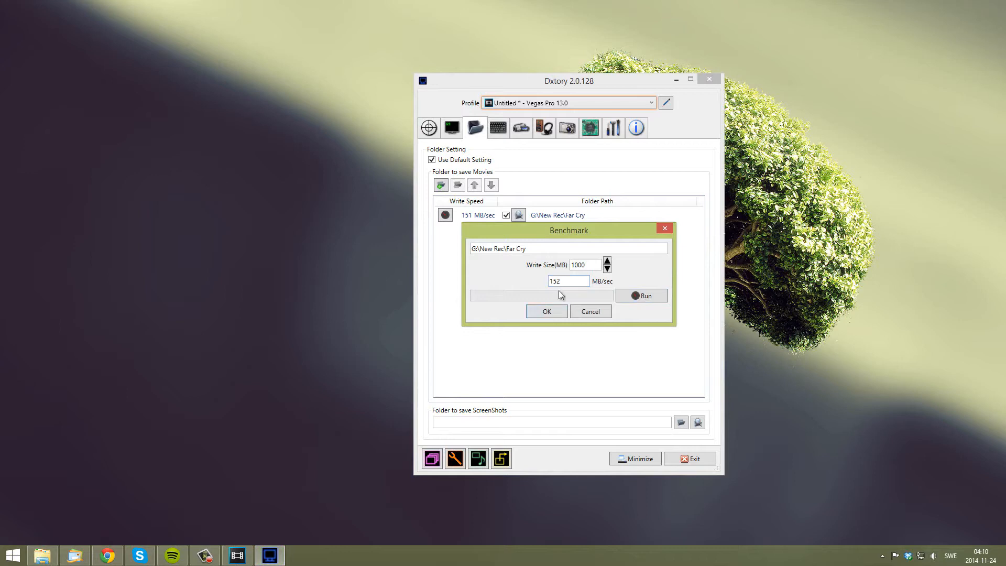
click(555, 313)
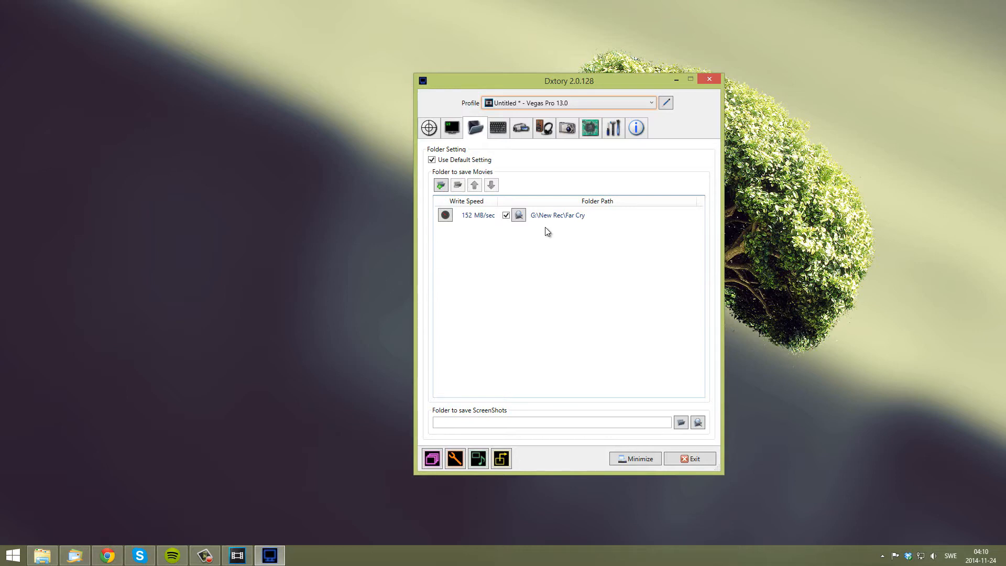
- Review the hotkey settings, including the one for starting and stopping movie capture
click(546, 213)
click(499, 127)
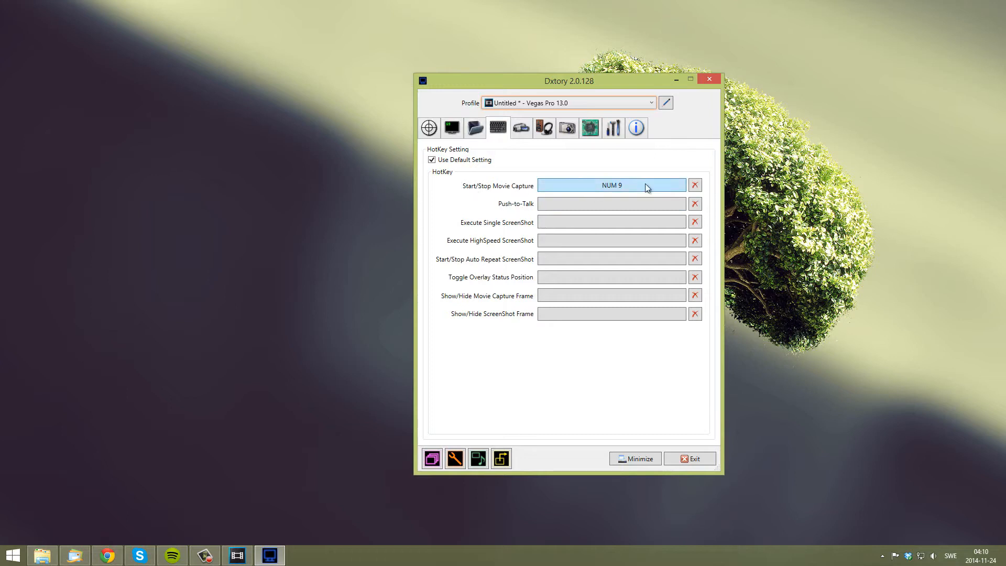
- Choose the Lagarith Lossless Codec as the movie video codec and set its mode to YV12
click(522, 127)
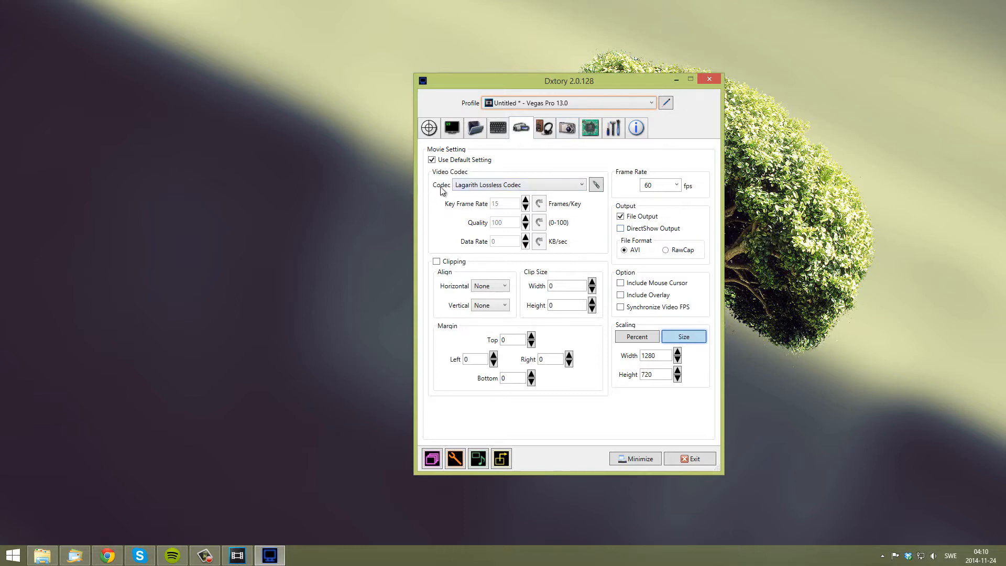
click(490, 187)
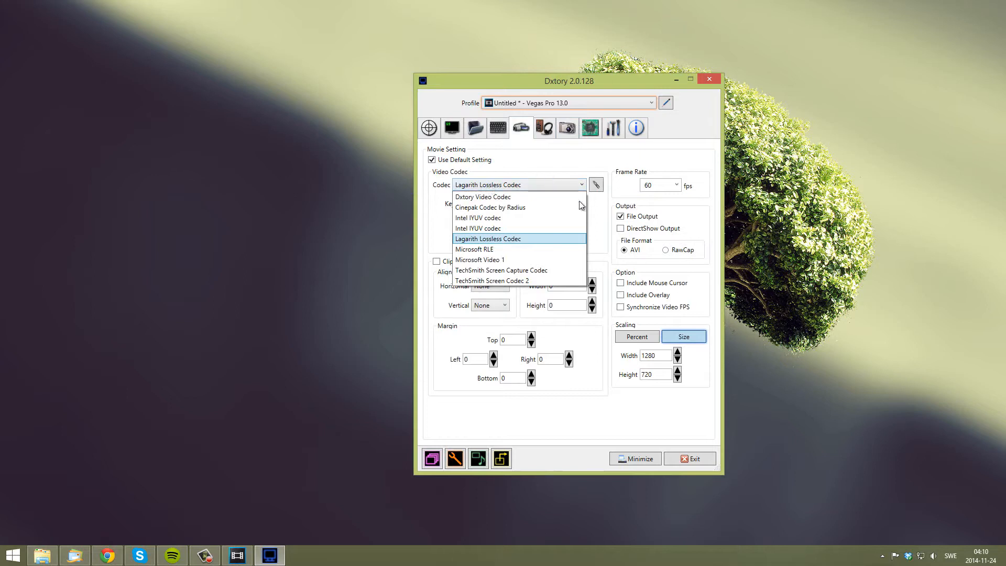
click(513, 239)
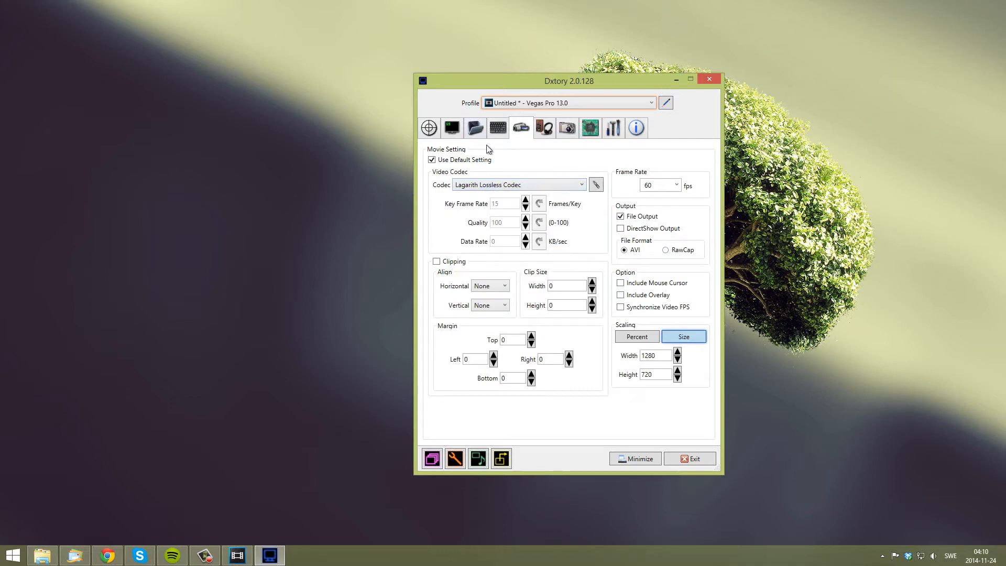
click(598, 188)
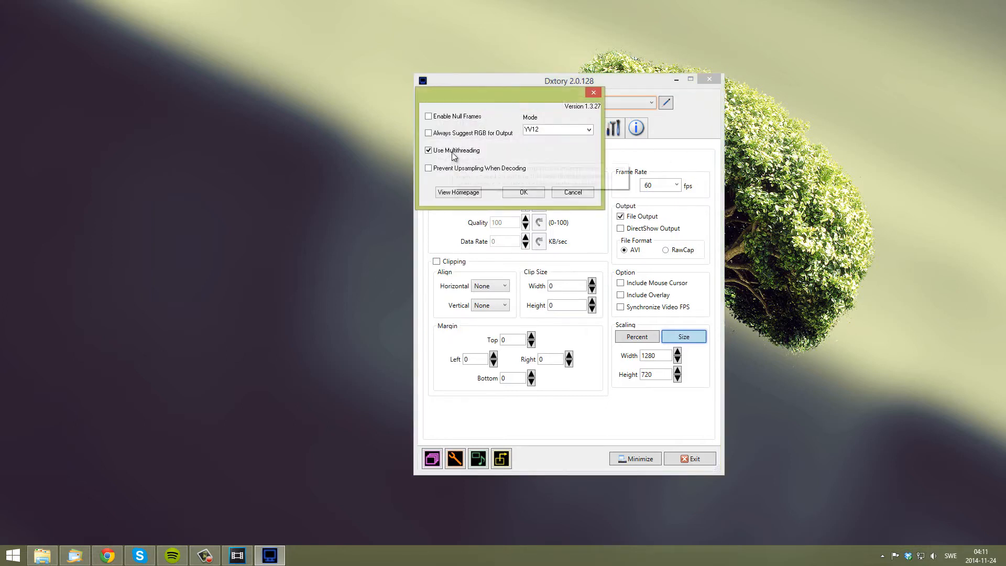
click(588, 130)
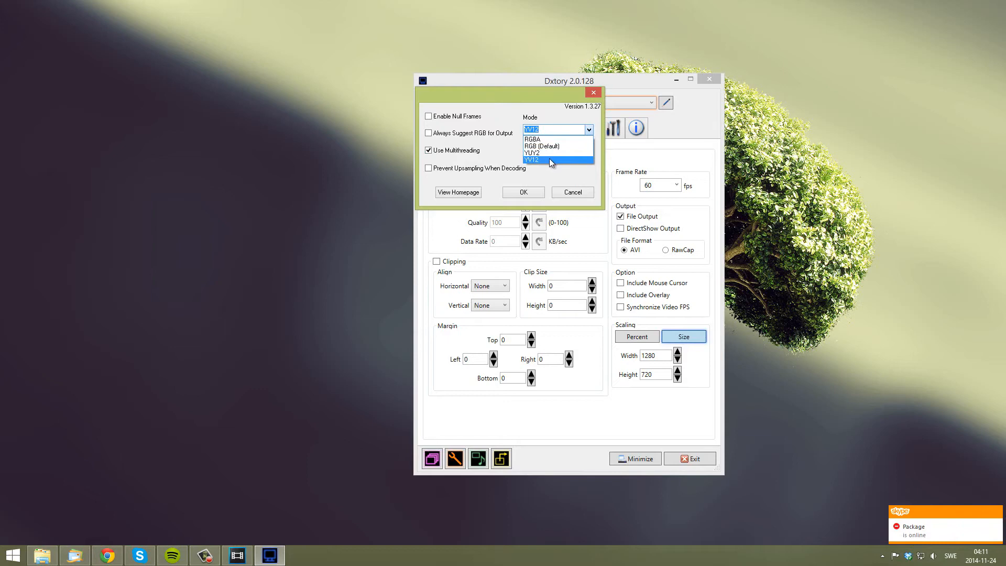
click(548, 159)
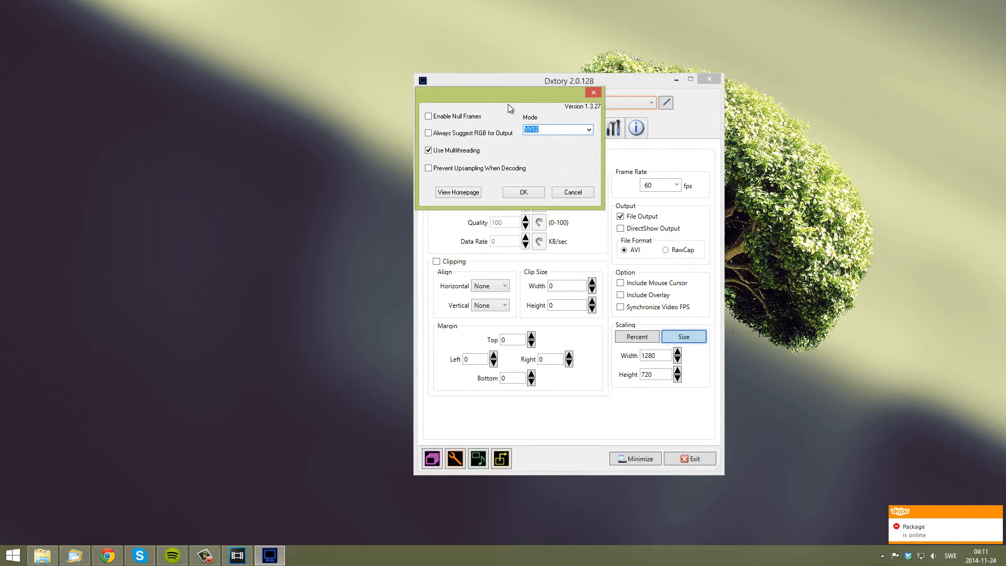
click(523, 193)
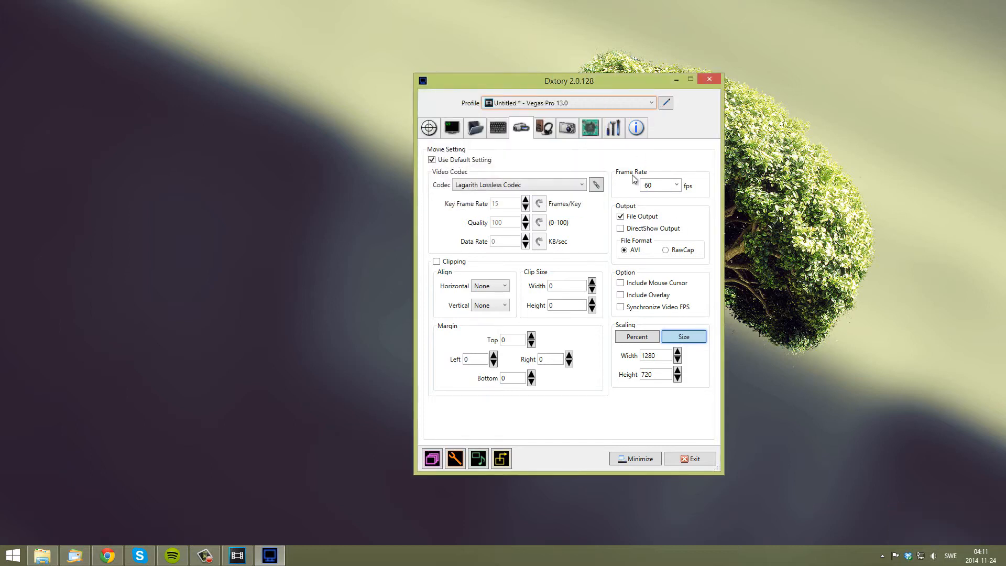
- Set the movie recording frame rate to 30 fps
drag(665, 183, 403, 143)
text(30)
click(675, 185)
click(658, 230)
- Compare the Percent and Size scaling options in the movie settings, ending on Size
click(642, 338)
click(690, 341)
click(649, 341)
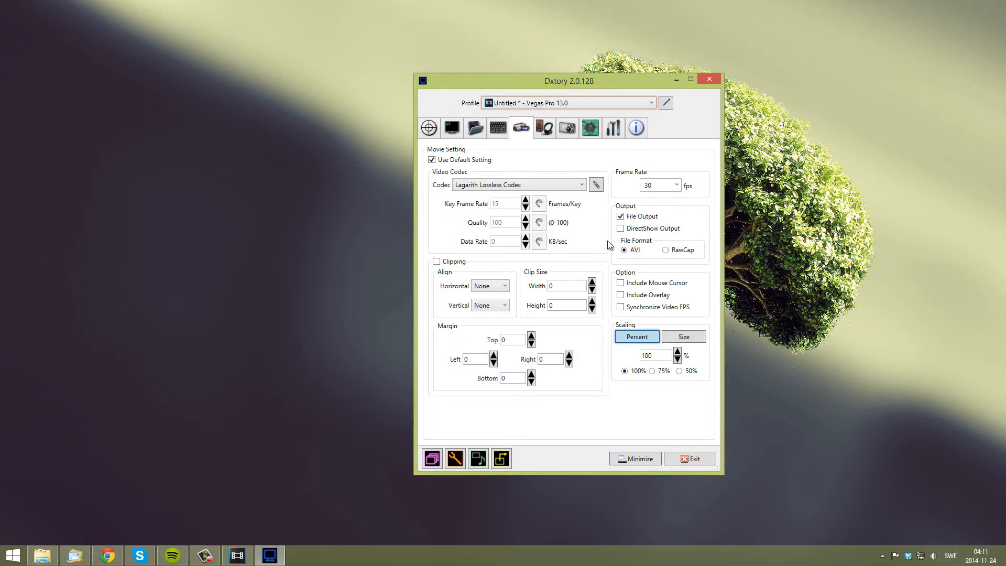
click(678, 338)
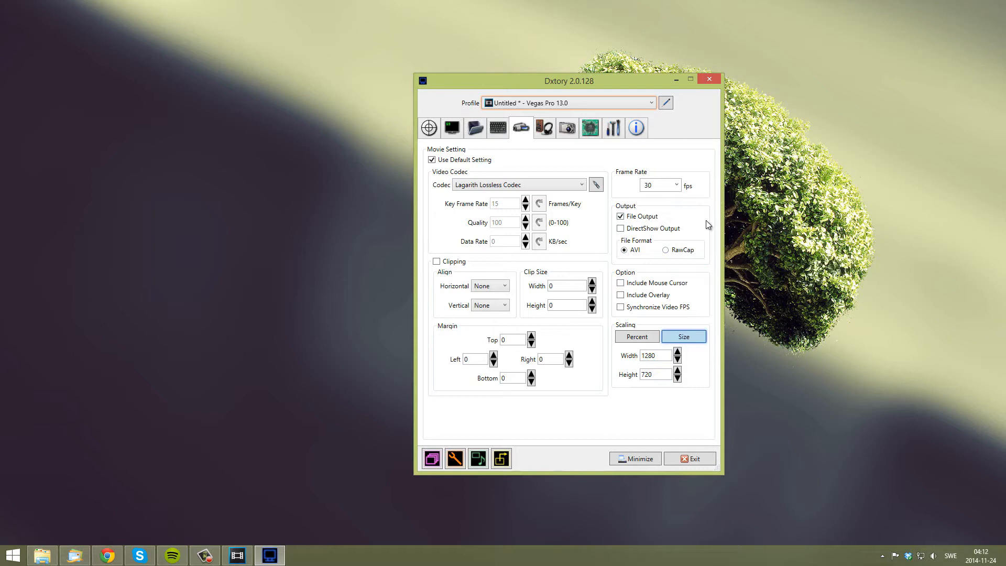
- Review both audio streams in the audio settings and remove the second one
click(545, 128)
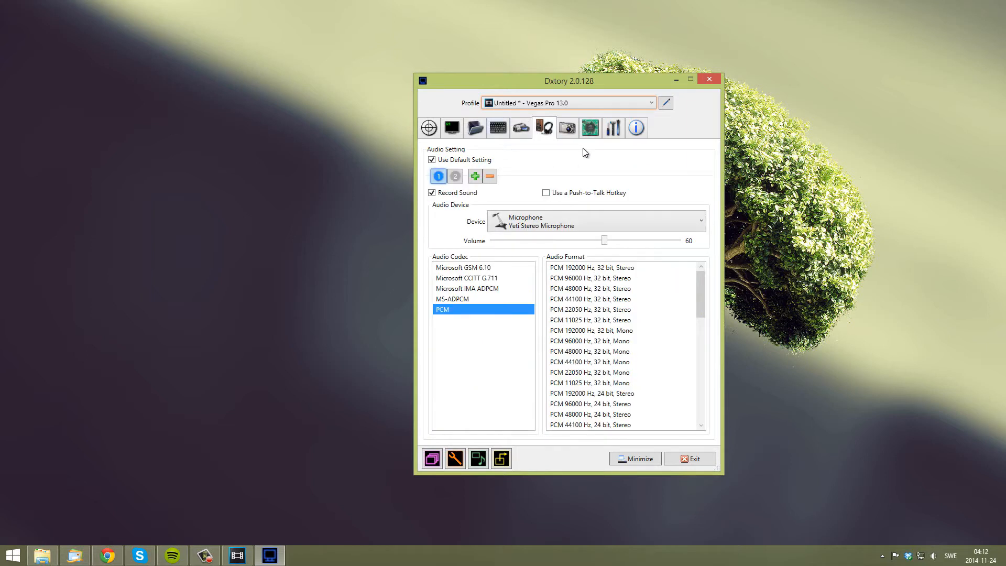
drag(697, 304, 686, 368)
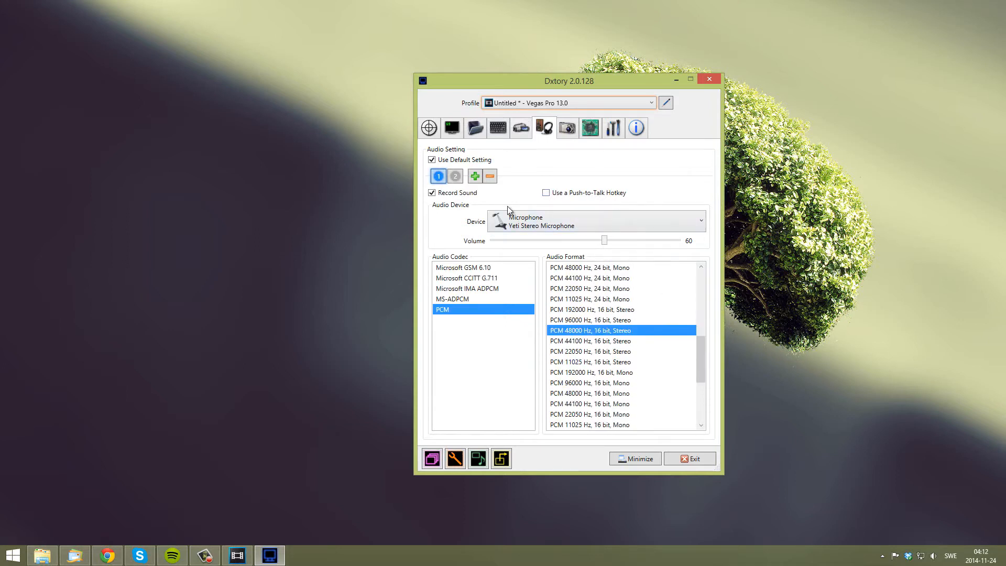
click(460, 177)
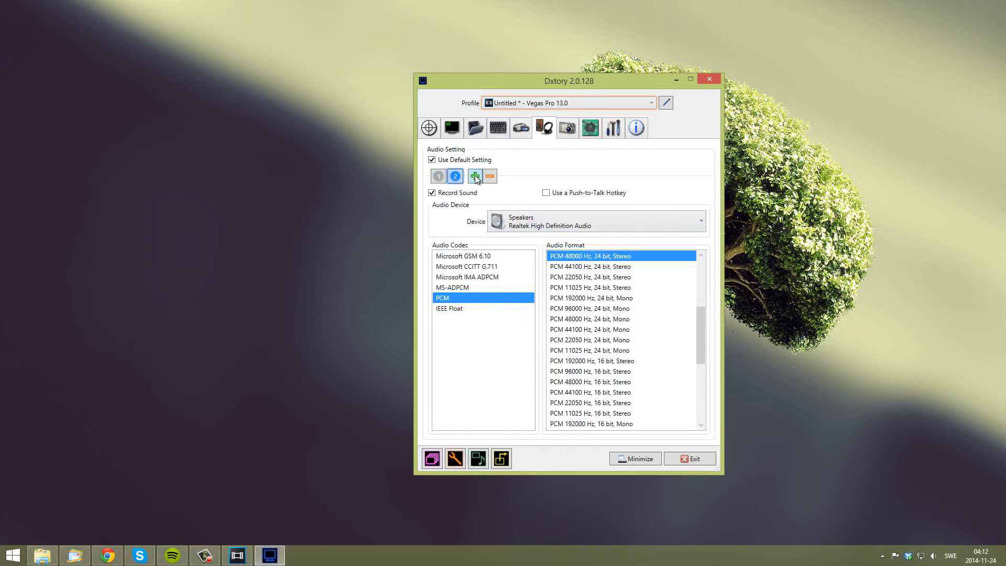
click(489, 176)
- Set the first audio stream's device to the Realtek High Definition Audio speakers with format PCM 48000 Hz, 32 bit, Stereo
click(525, 221)
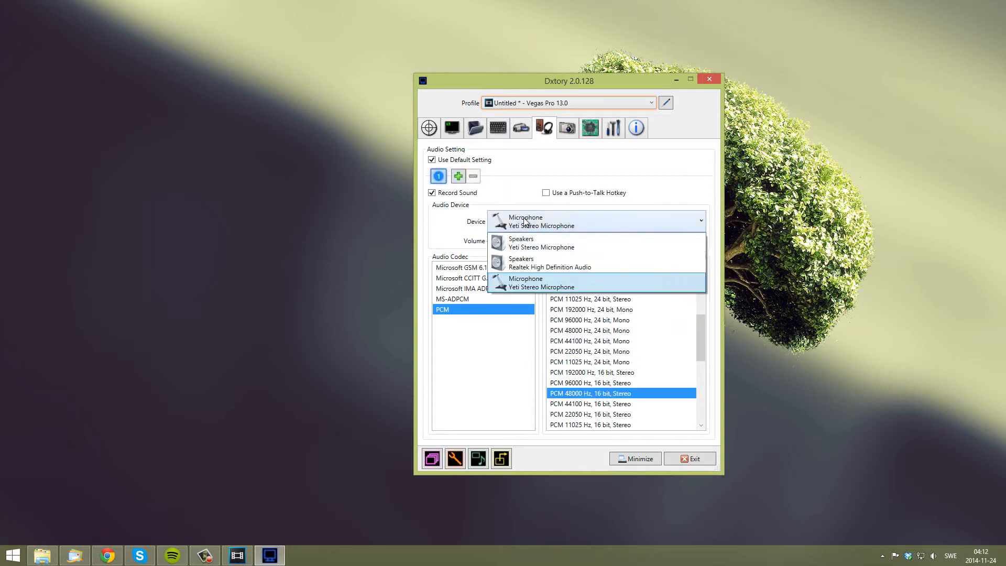
click(549, 258)
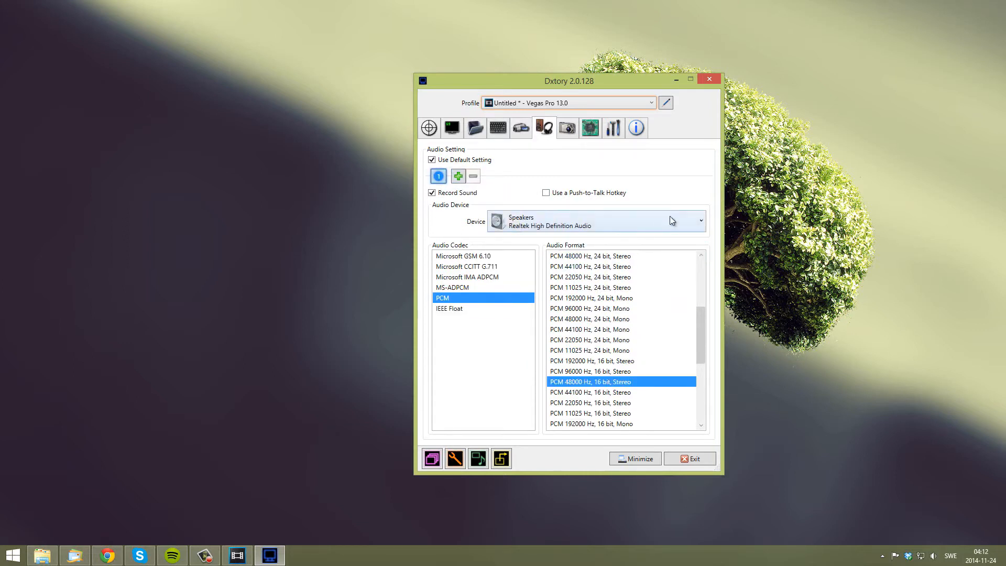
drag(704, 336, 711, 302)
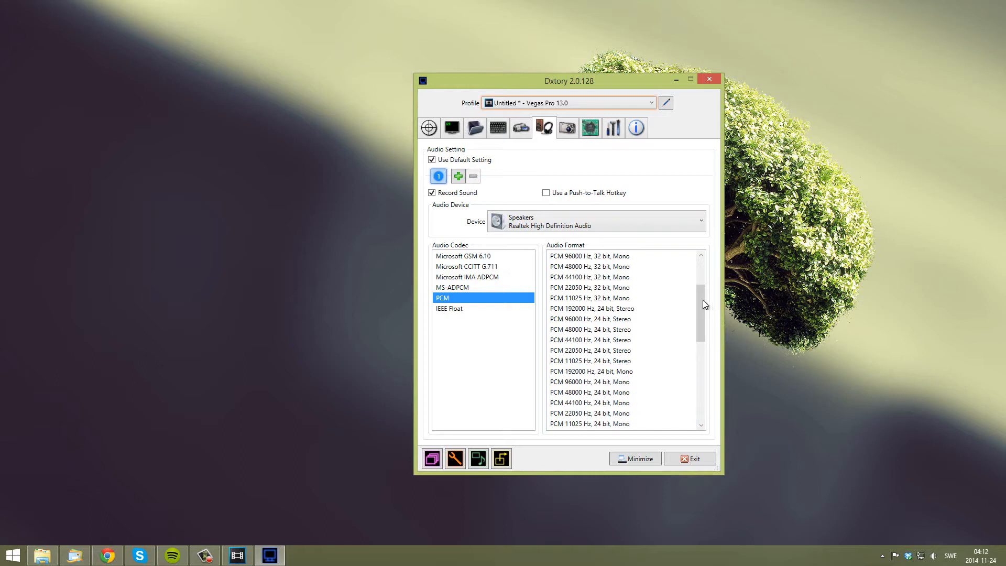
scroll(621, 283, up, 2)
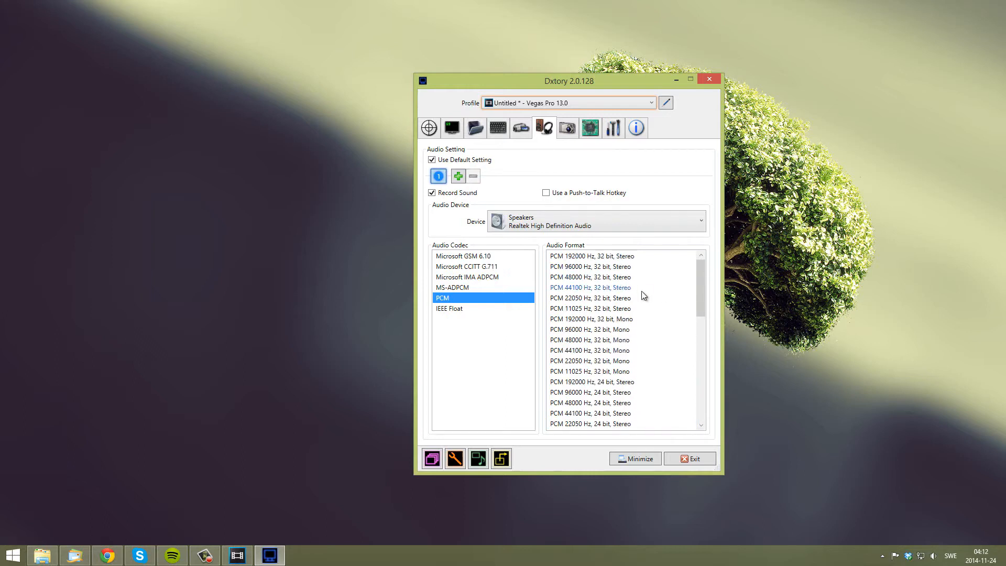
click(609, 280)
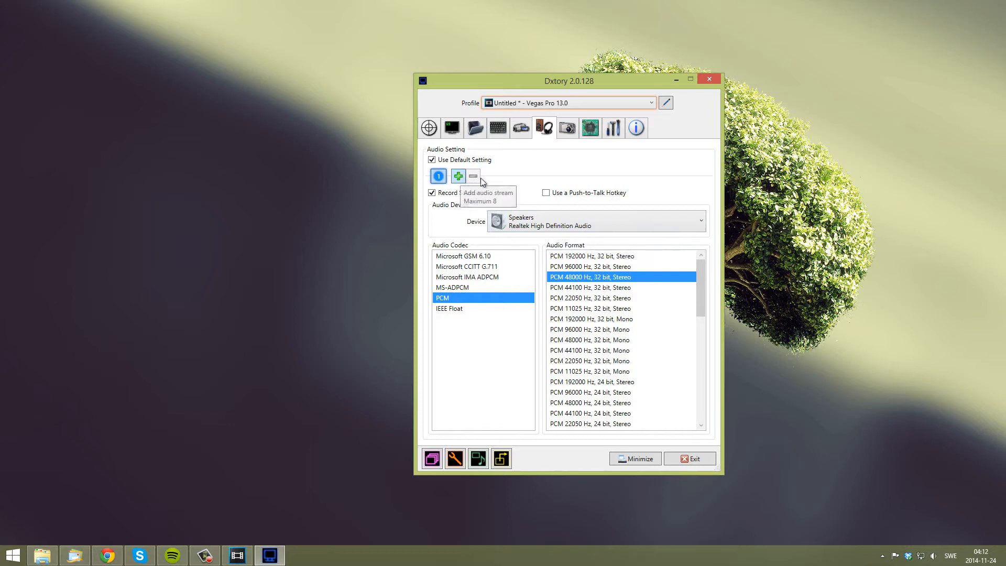
- Add a second audio stream with the Yeti Stereo Microphone as its device, and compare it with the first stream
click(460, 177)
click(455, 178)
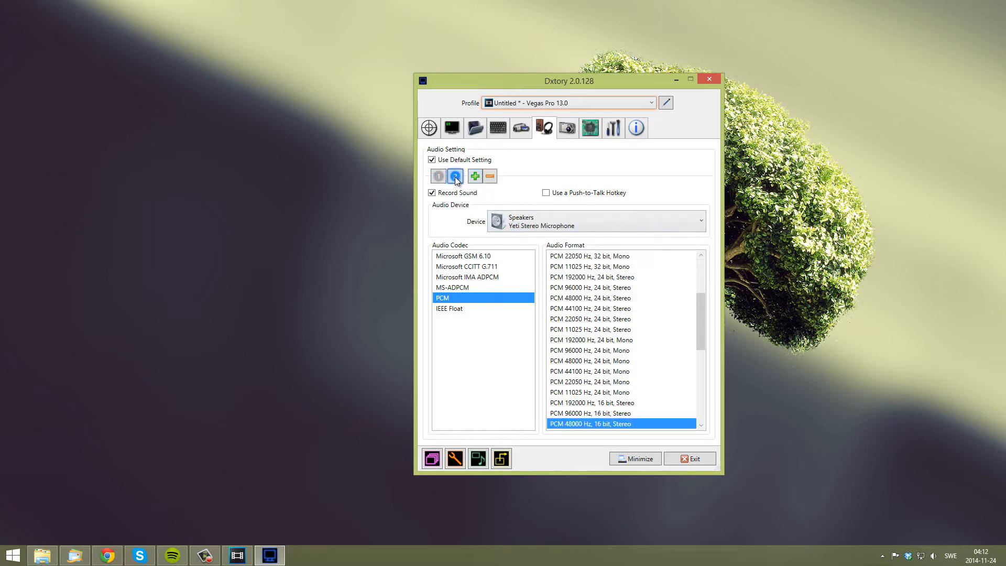
click(556, 223)
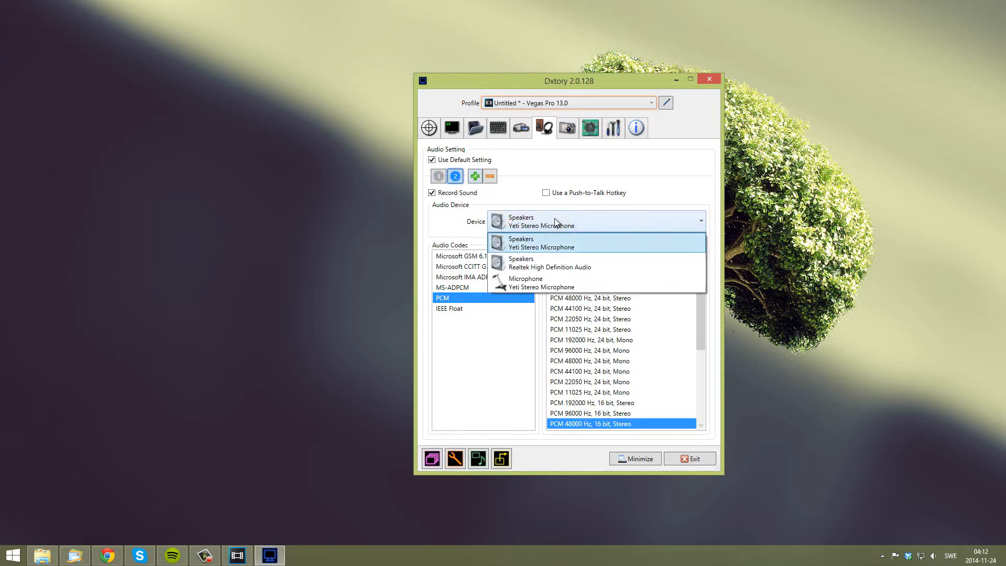
click(556, 287)
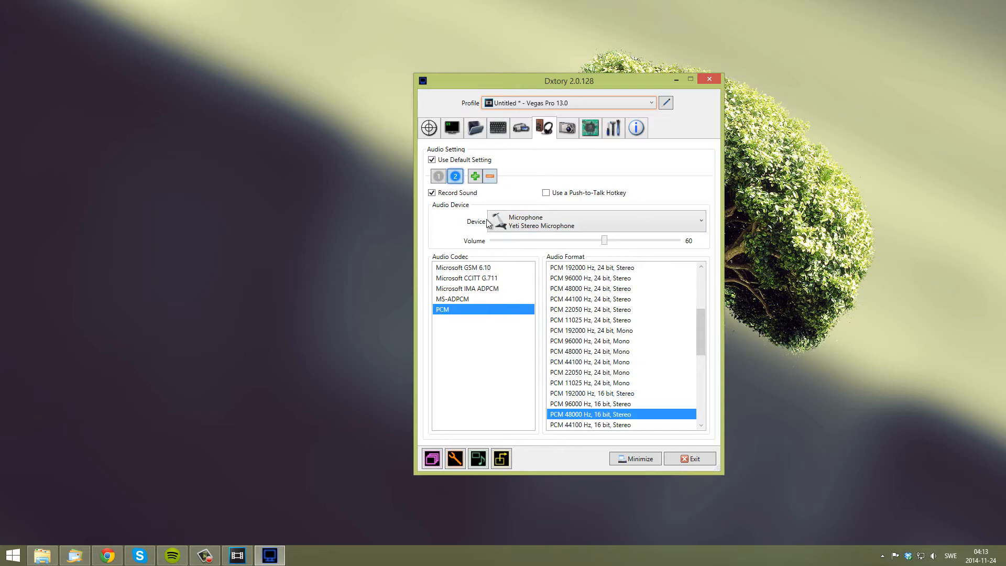
click(439, 177)
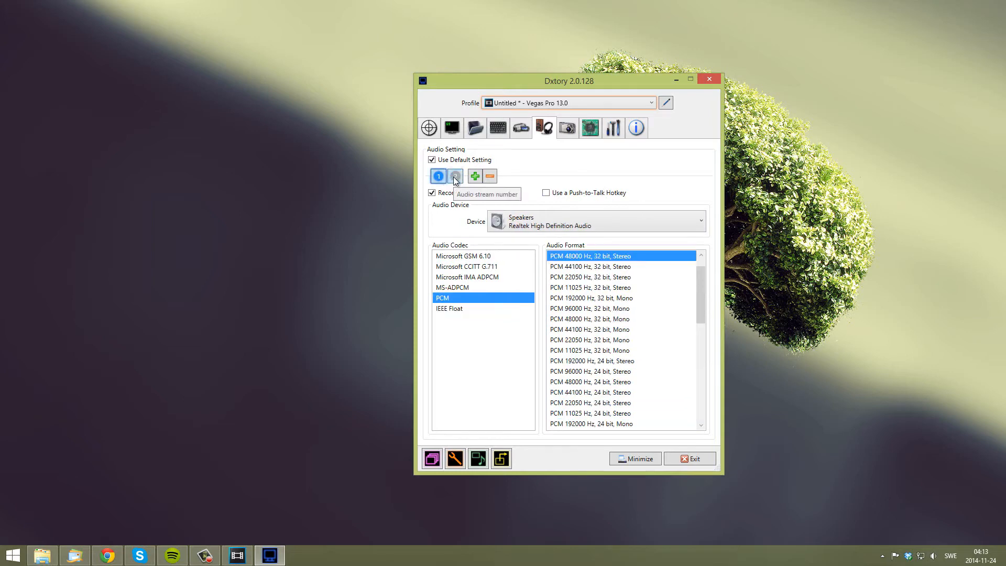
click(455, 178)
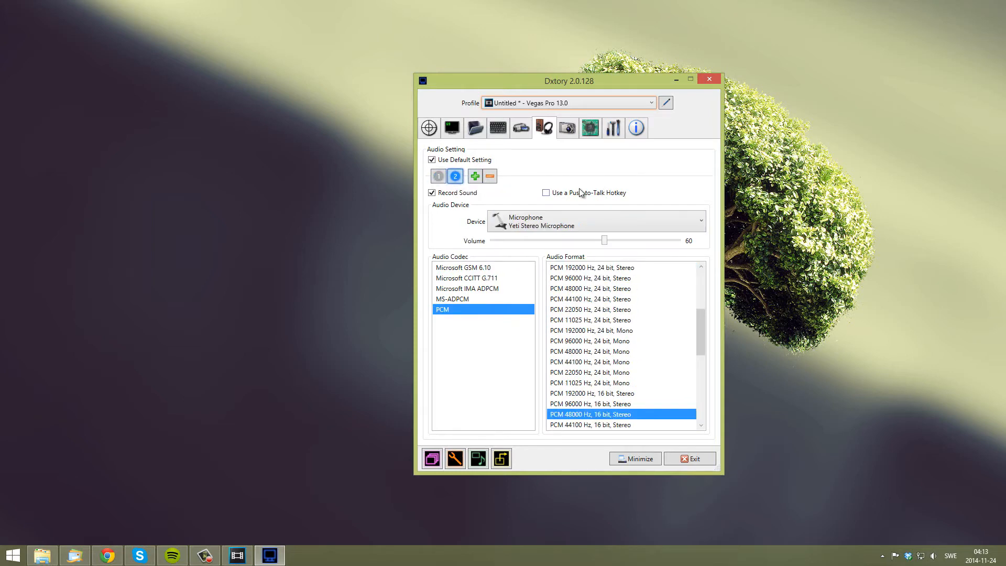
- Check the screenshot settings and choose 12 processing threads in the advanced settings
click(567, 131)
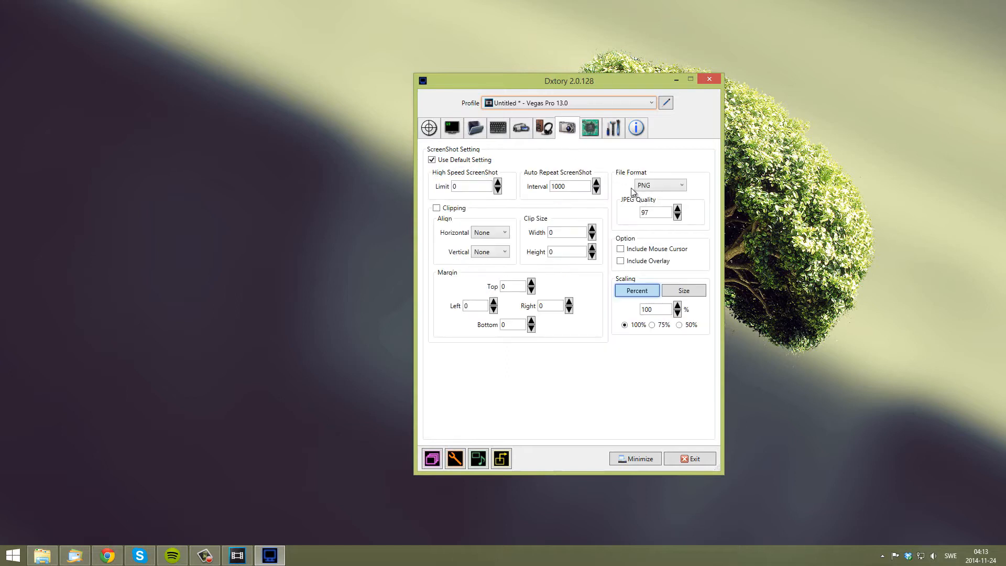
click(590, 130)
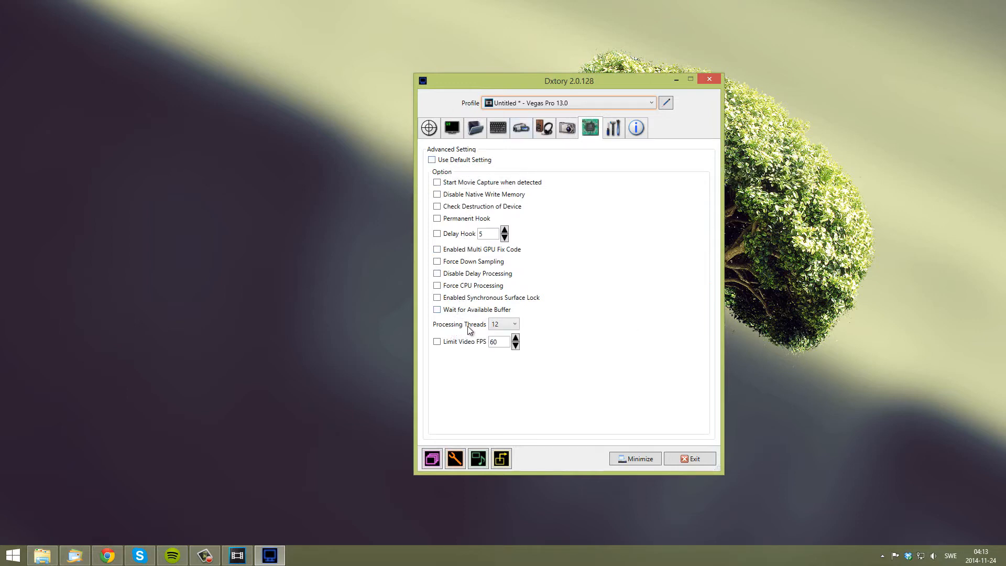
click(510, 326)
click(505, 400)
- Review the global settings and licence information, then revisit the advanced, folder and target process settings
click(613, 127)
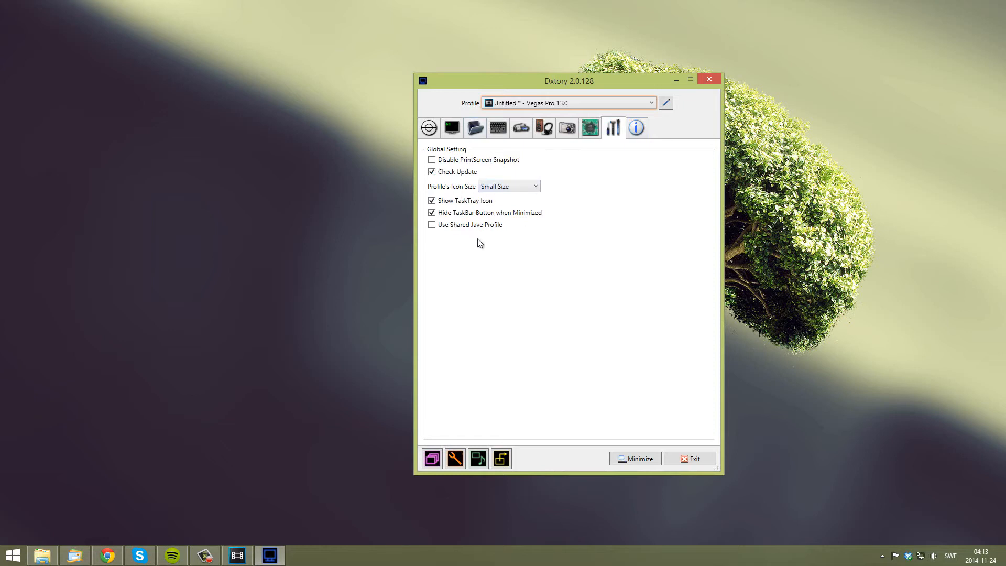
click(636, 128)
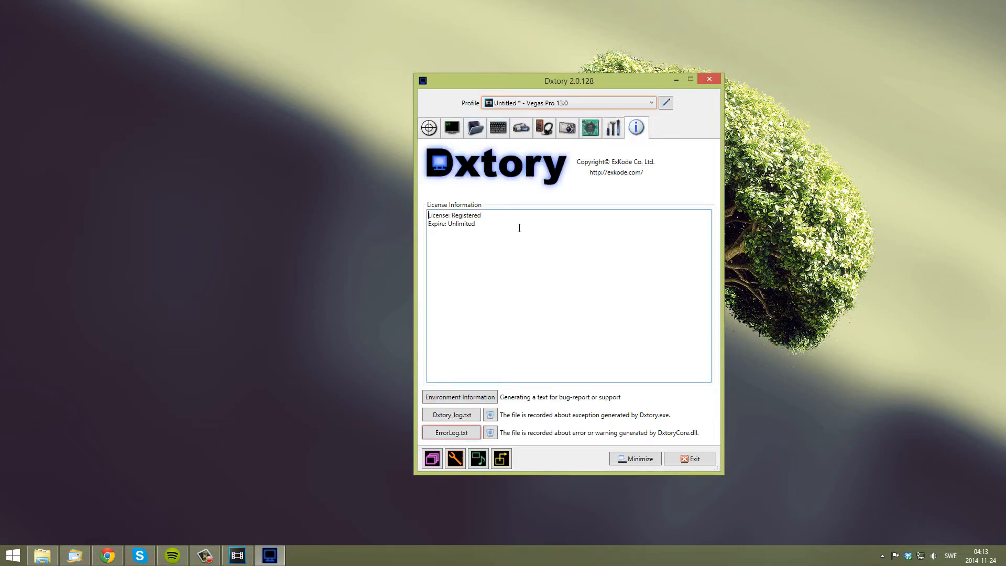
click(617, 133)
click(632, 136)
click(599, 133)
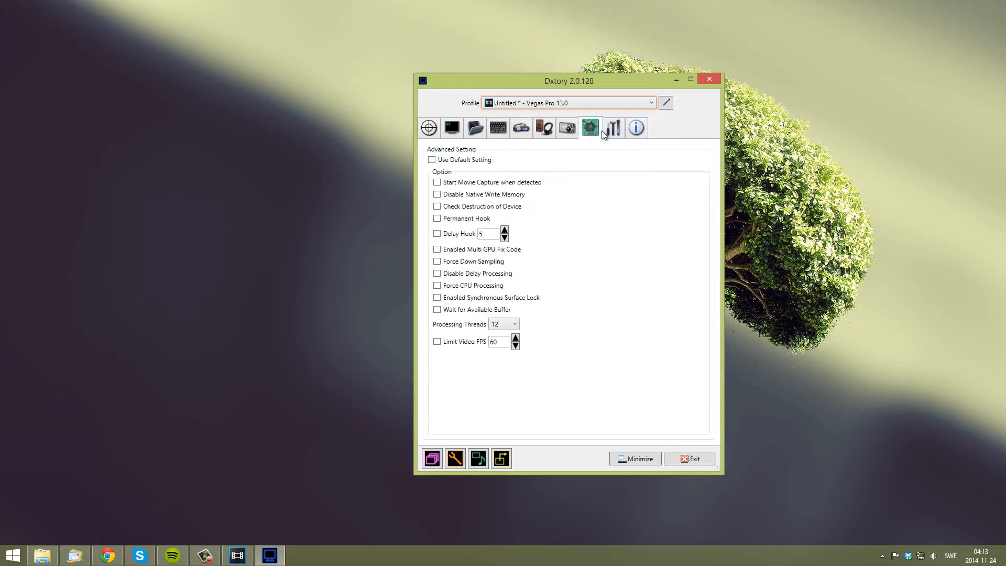
click(501, 132)
click(475, 131)
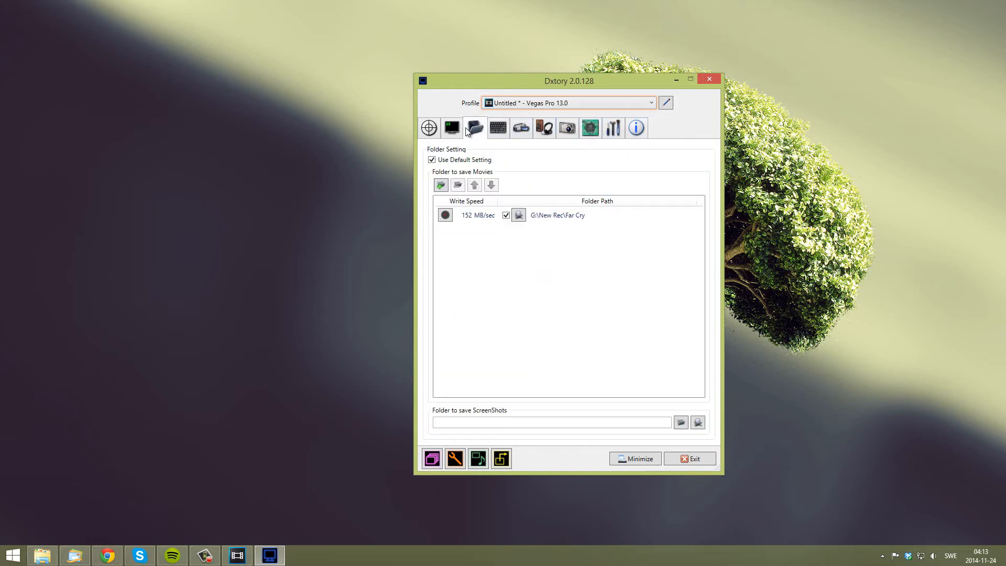
click(429, 129)
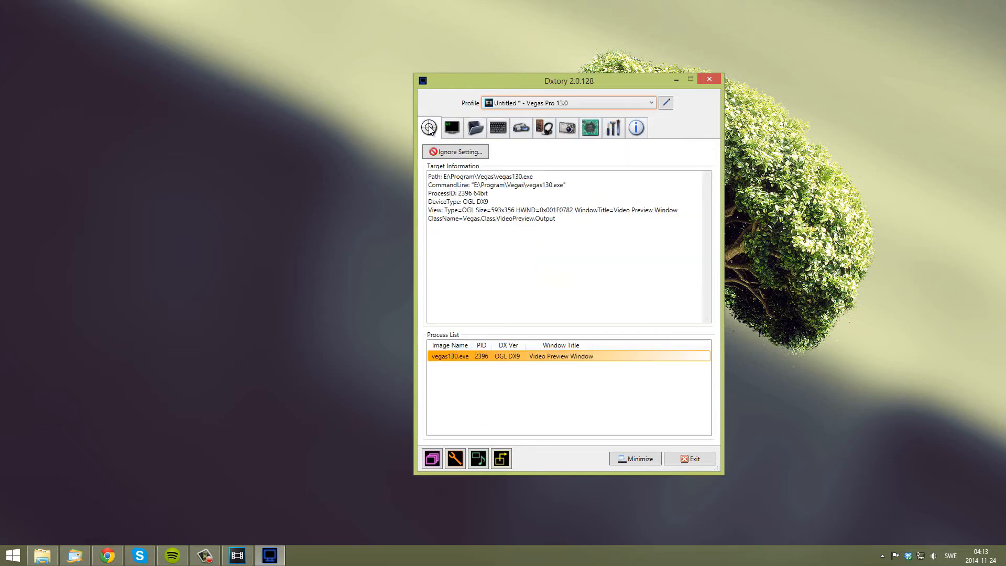
- Minimize Dxtory, switch to Vegas Pro and preview several moments of the FarCry4 clip on the timeline
click(676, 79)
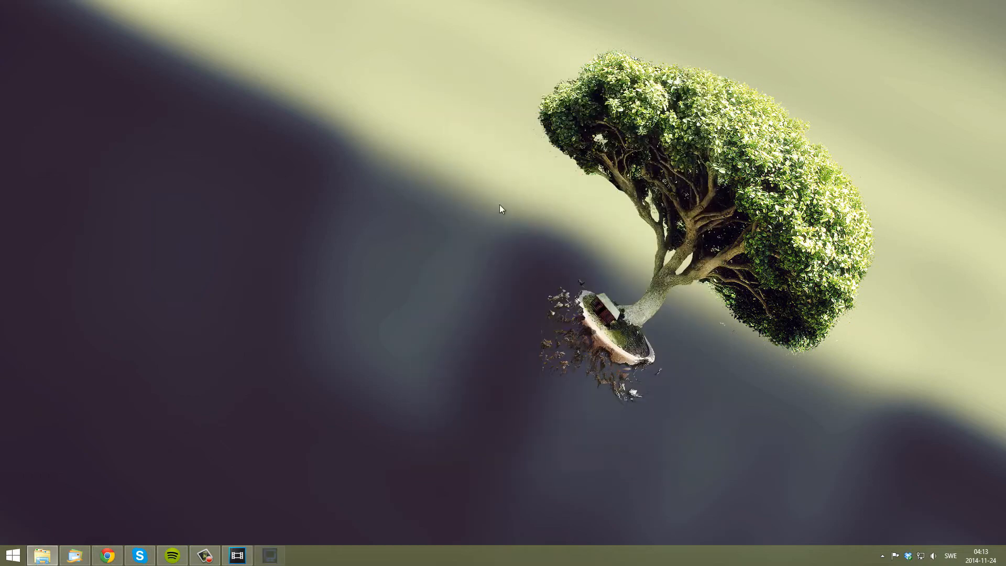
click(228, 554)
click(609, 316)
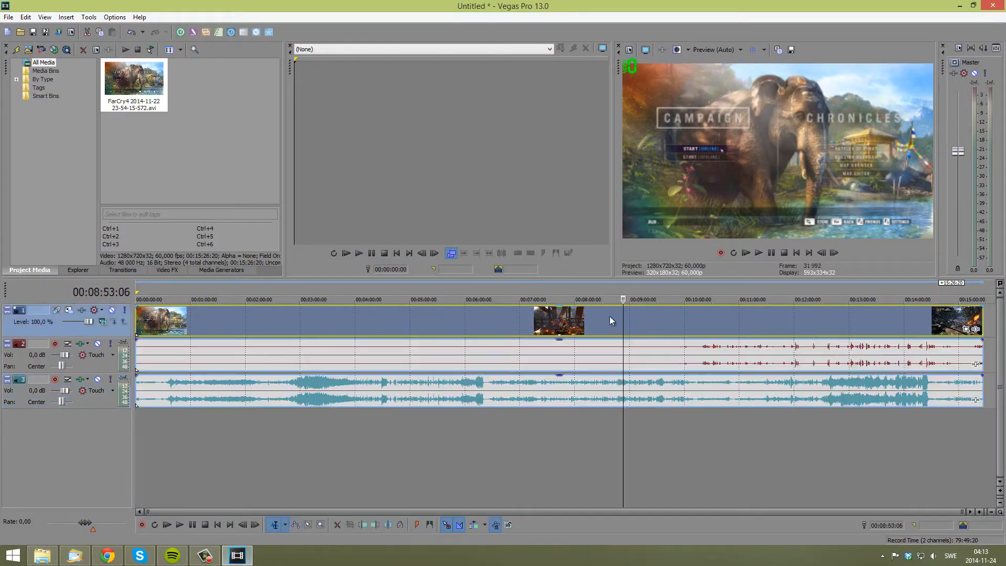
click(466, 317)
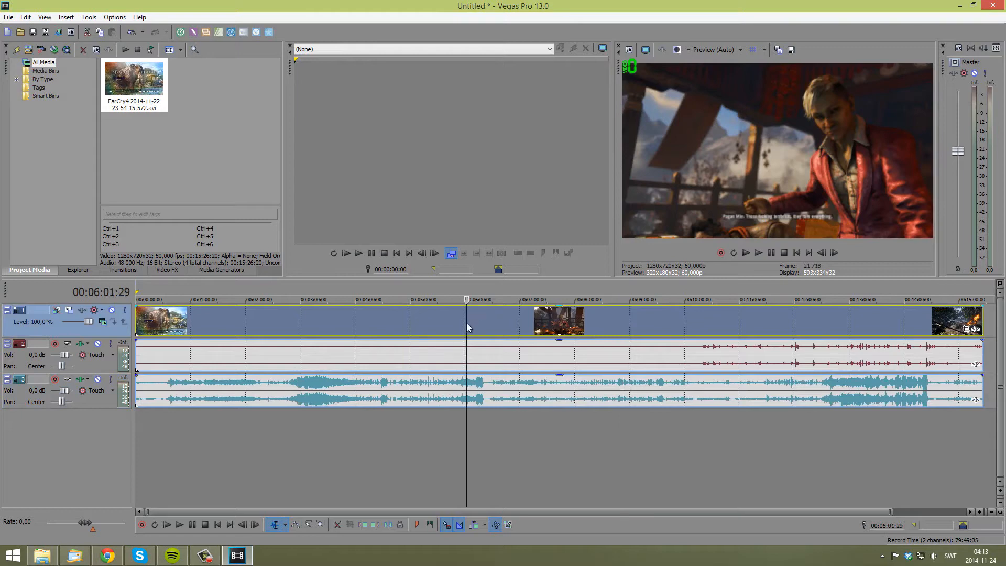
right_click(797, 121)
drag(637, 322, 640, 320)
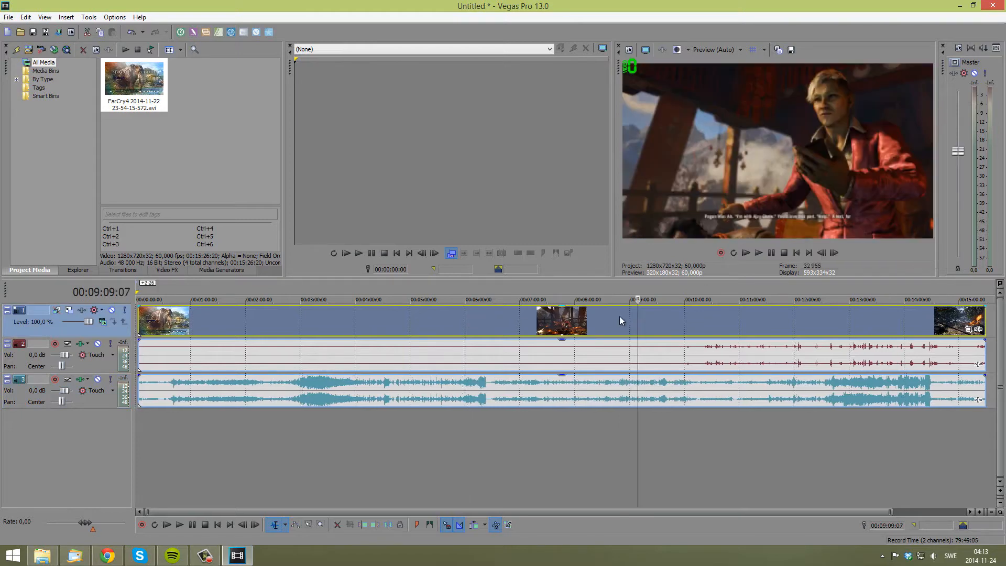
click(451, 323)
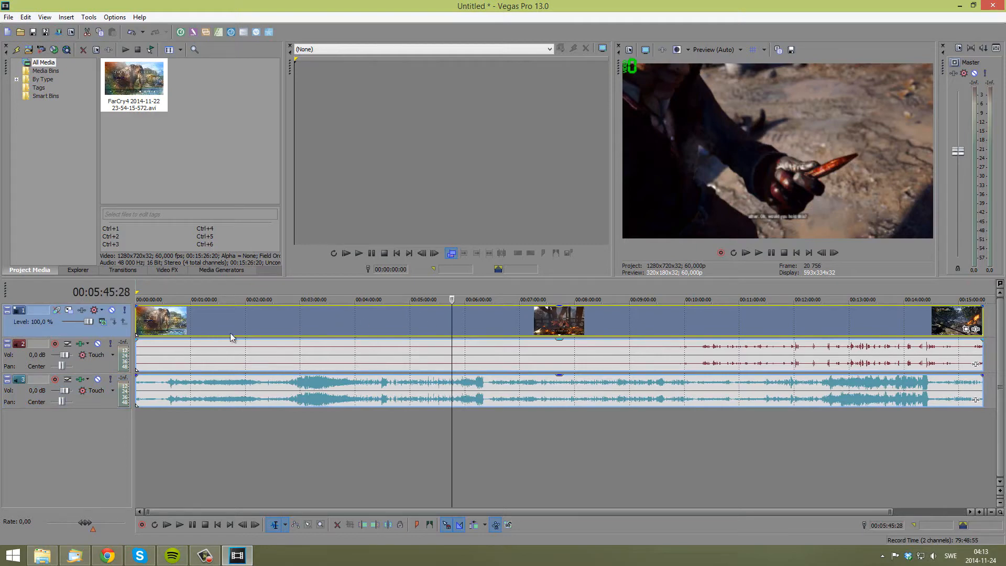
- Open the properties of the FarCry4 video event and examine its resample options
right_click(300, 318)
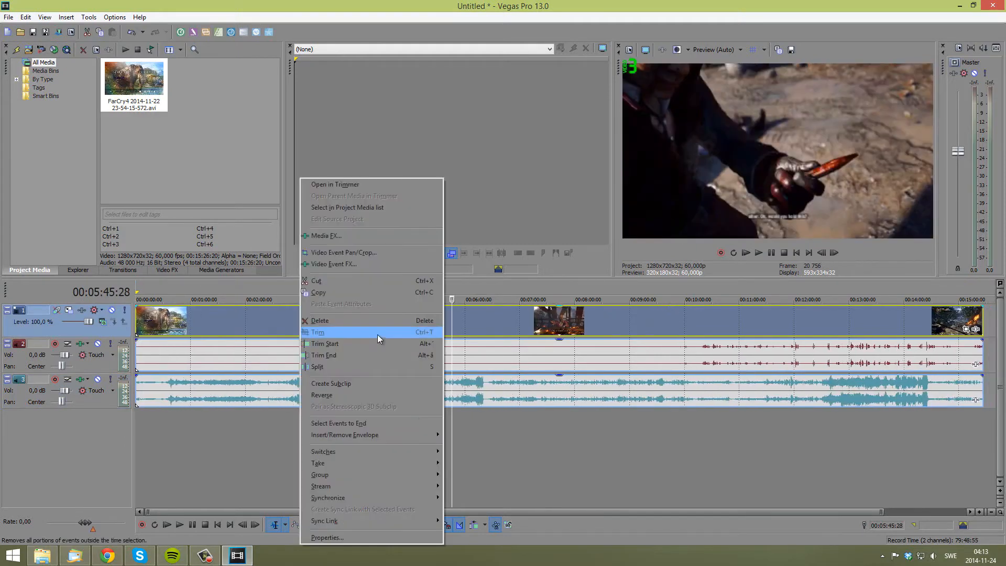
click(258, 321)
right_click(258, 320)
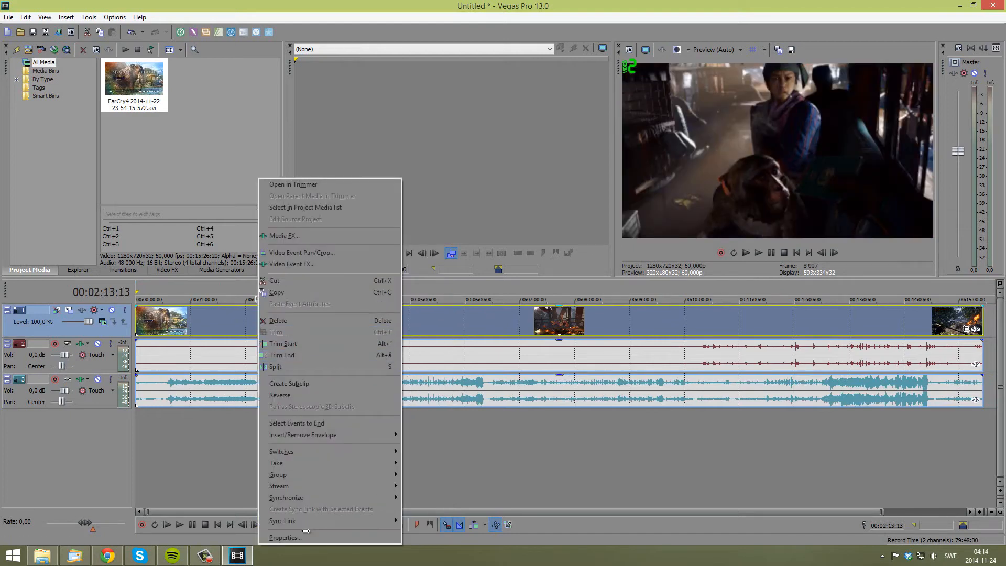
click(498, 320)
click(606, 329)
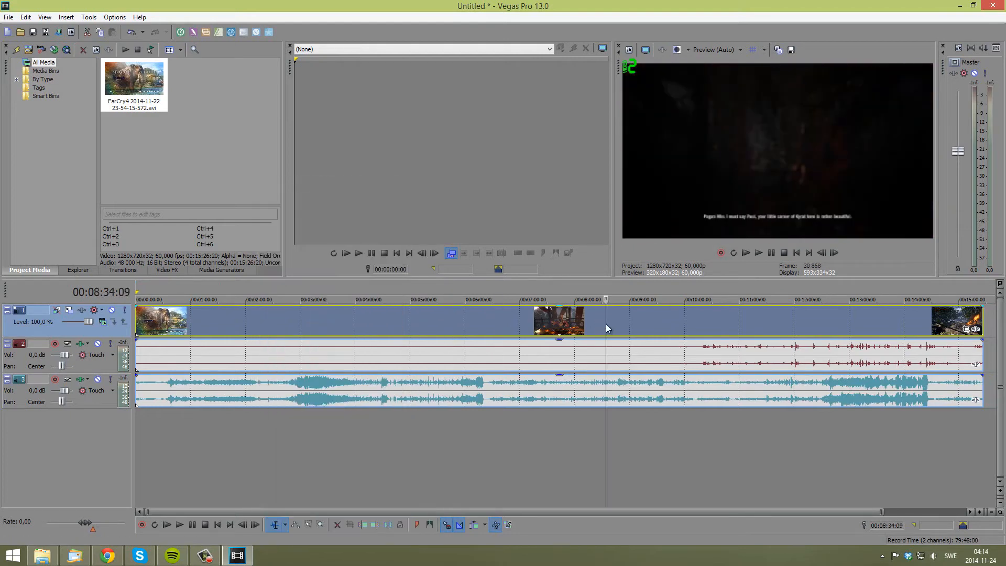
click(557, 328)
click(373, 328)
right_click(373, 328)
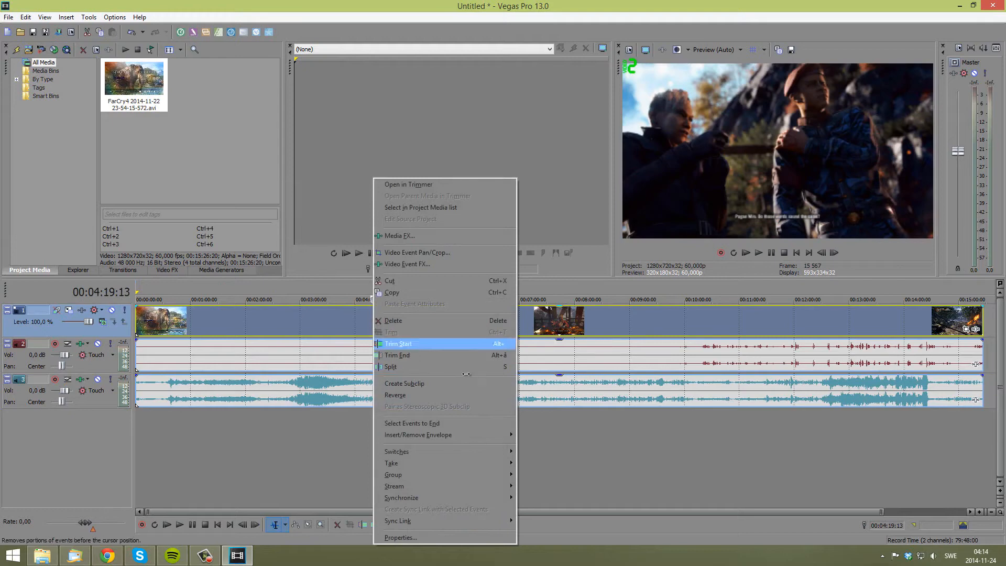
click(398, 537)
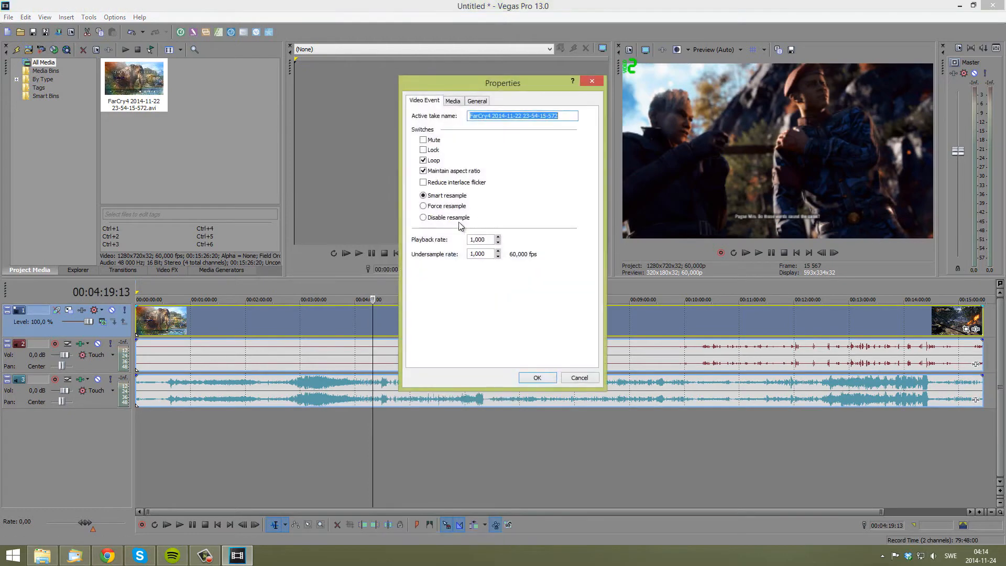
click(537, 377)
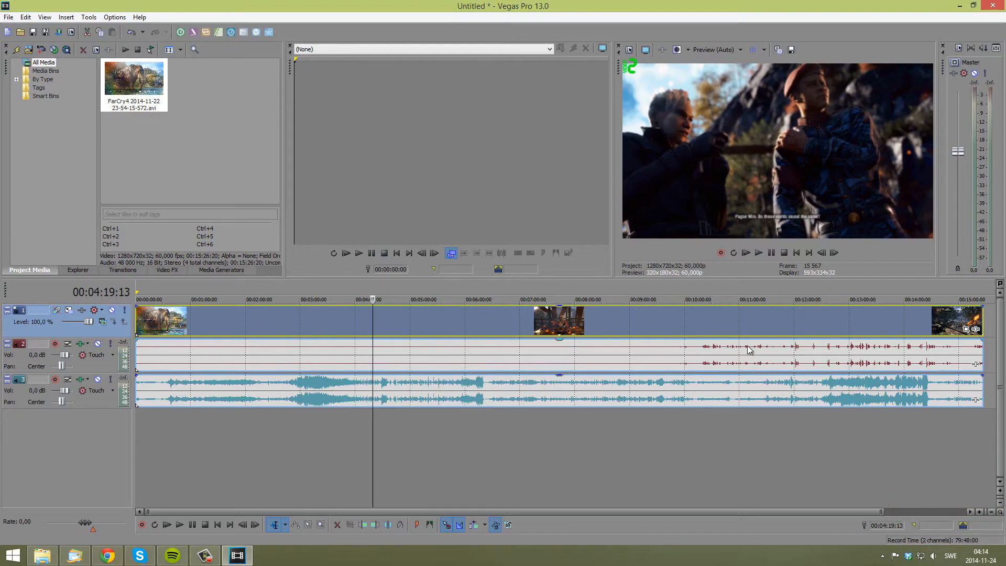
- Split the FarCry4 clip and its audio at seven points spread along the timeline, starting at 00:02:40:11
scroll(747, 348, down, 1)
click(267, 326)
key(s)
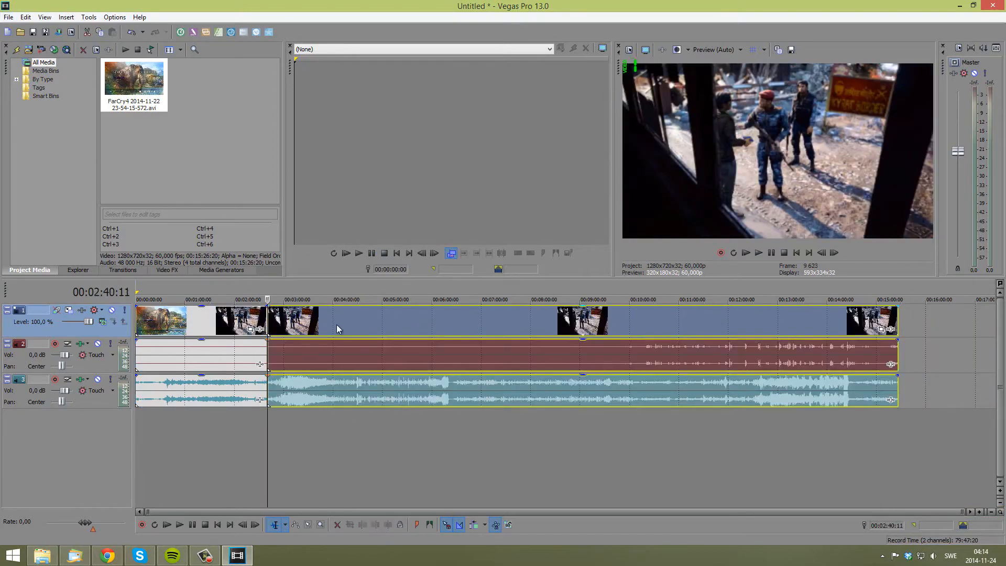
click(337, 327)
key(s)
click(438, 333)
key(s)
click(547, 335)
key(s)
click(633, 336)
key(s)
click(728, 332)
key(s)
click(819, 330)
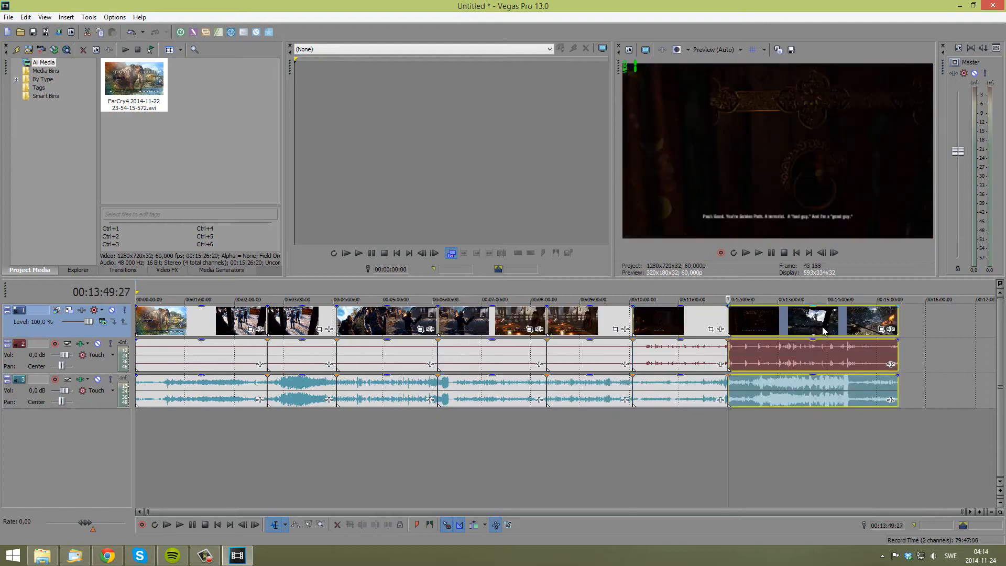
key(s)
- Split the last segment of the clip and its audio at 00:14:24:27
click(882, 330)
click(851, 317)
click(646, 116)
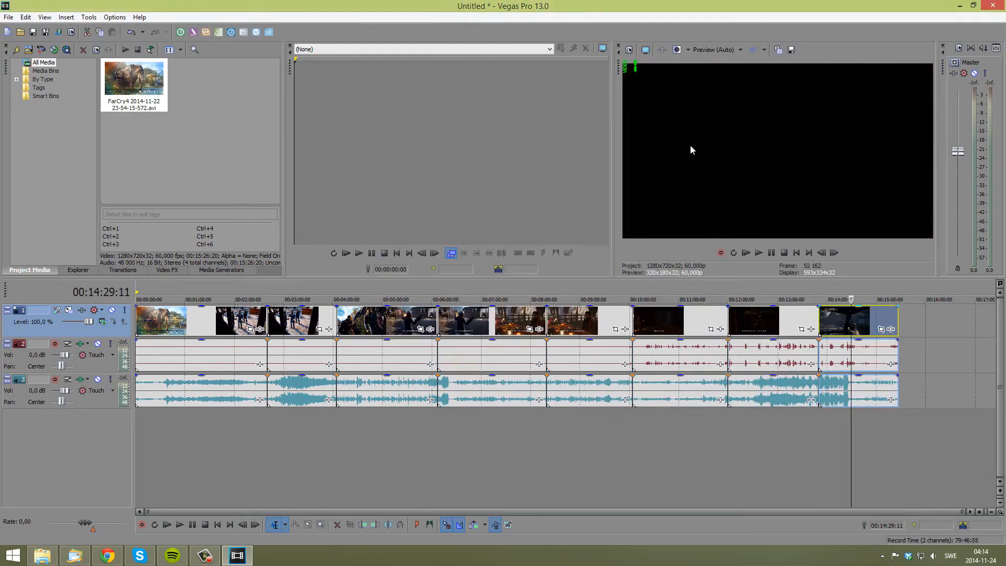
click(847, 314)
key(s)
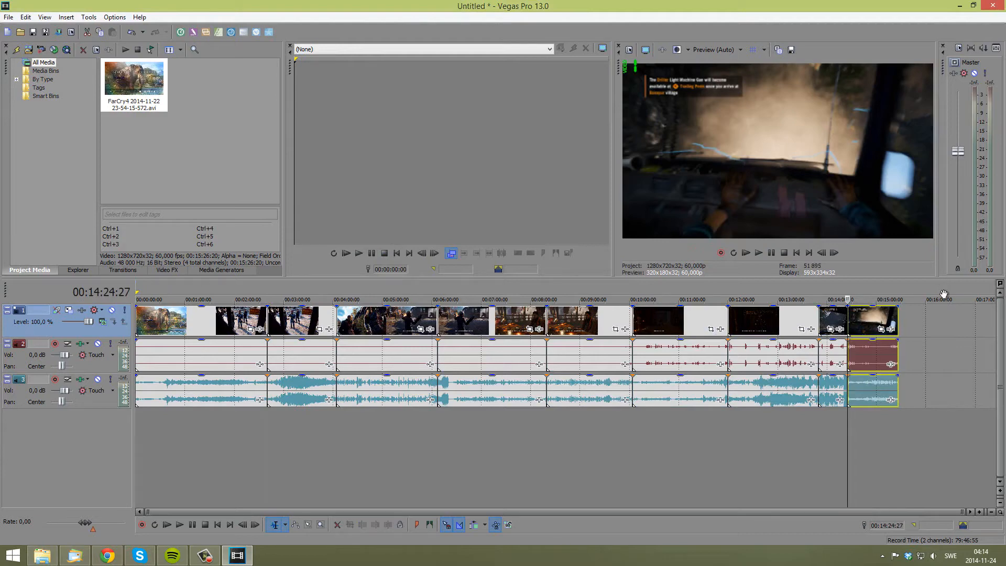
- Select all the video segments with the Selection edit tool and locate the Disable Resample switch for them
key(d)
key(d)
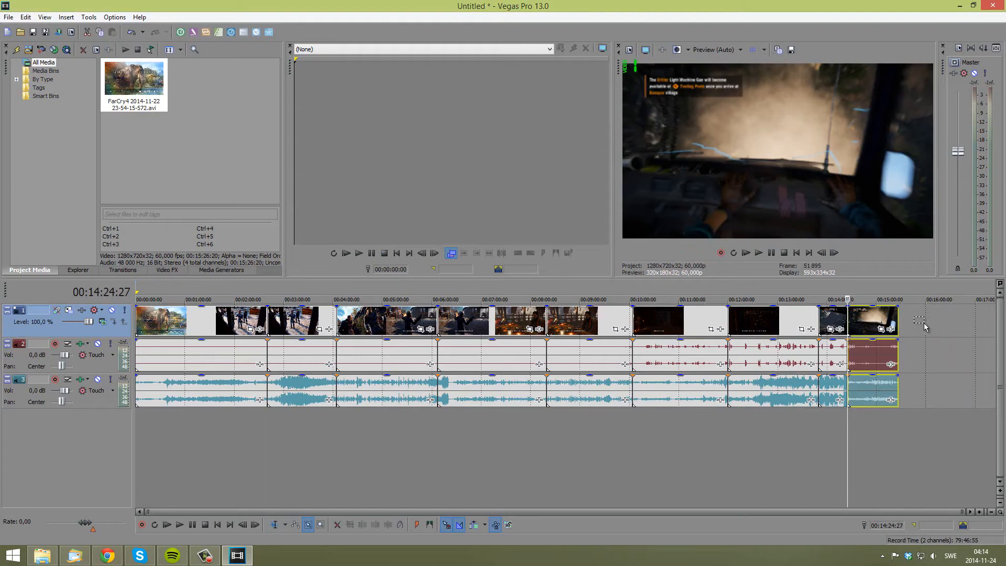
drag(924, 317, 174, 326)
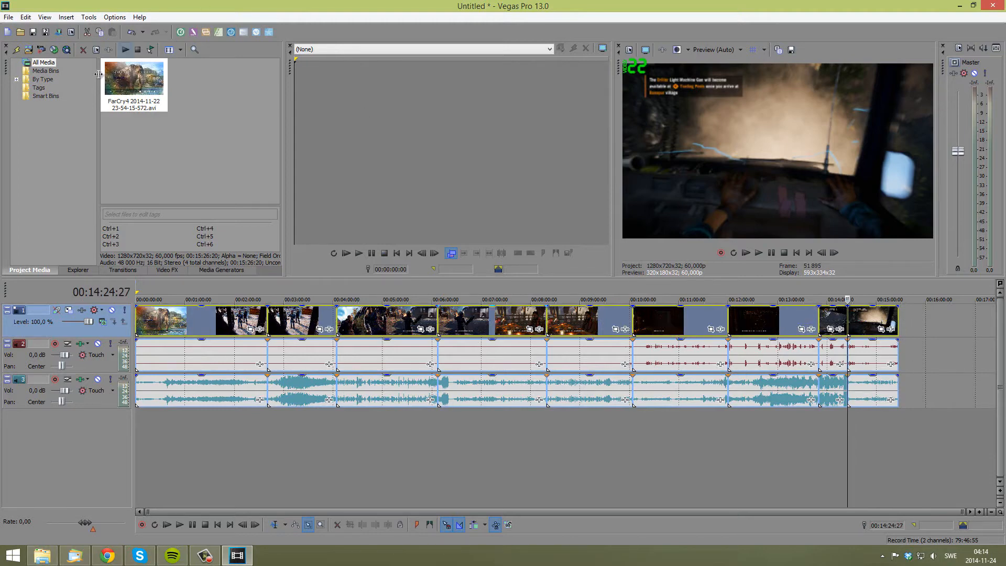
click(26, 18)
click(26, 18)
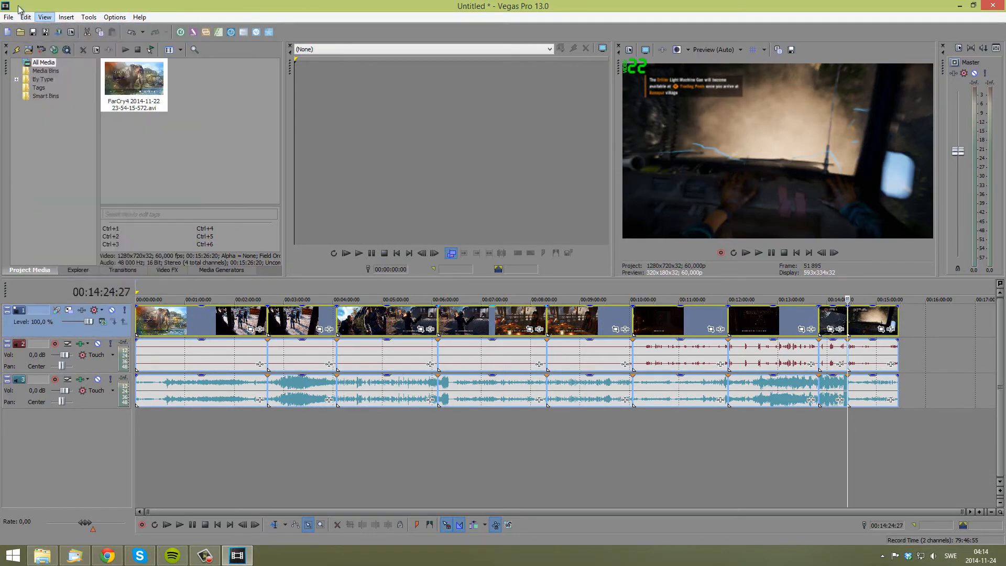
click(26, 18)
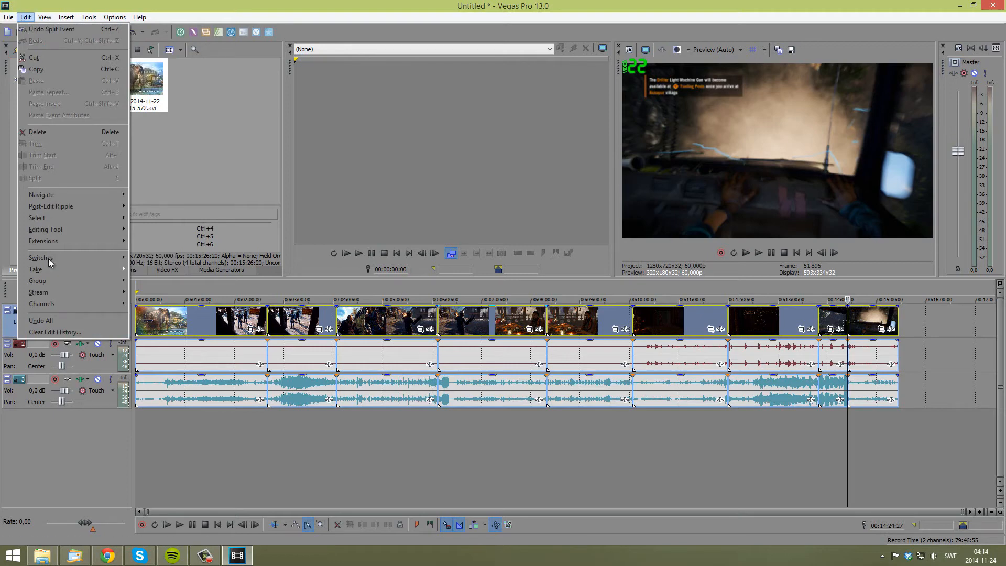
mouse_move(50, 262)
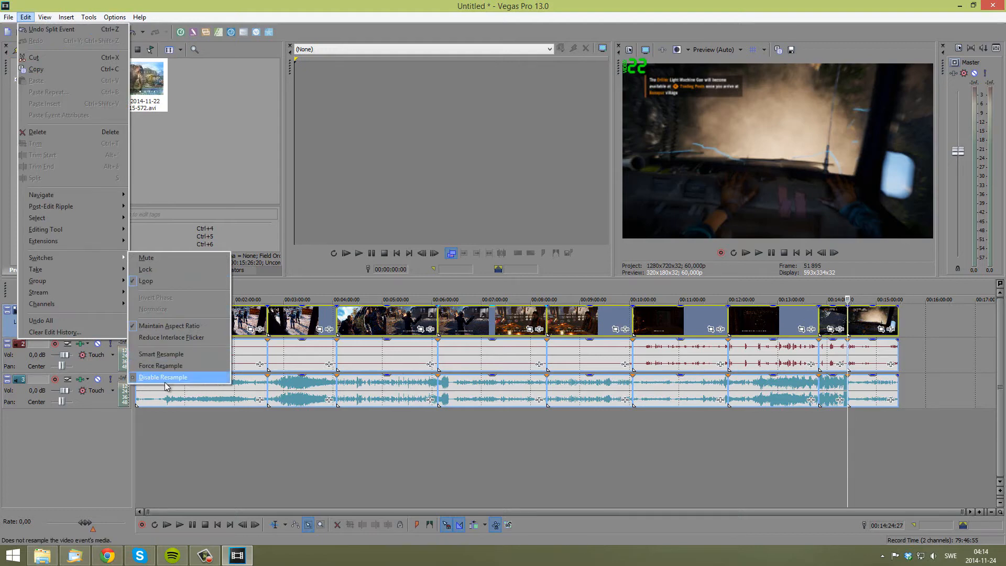
click(937, 328)
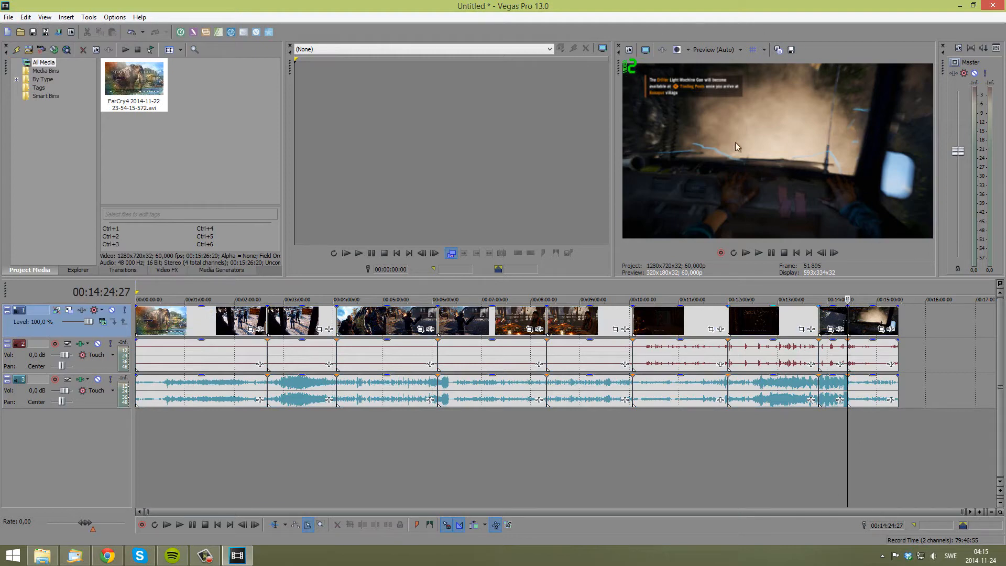
- Run a command on a hidden system tray program, decline to send the Vegas Pro problem report and open the Start screen
click(882, 555)
right_click(878, 504)
click(904, 457)
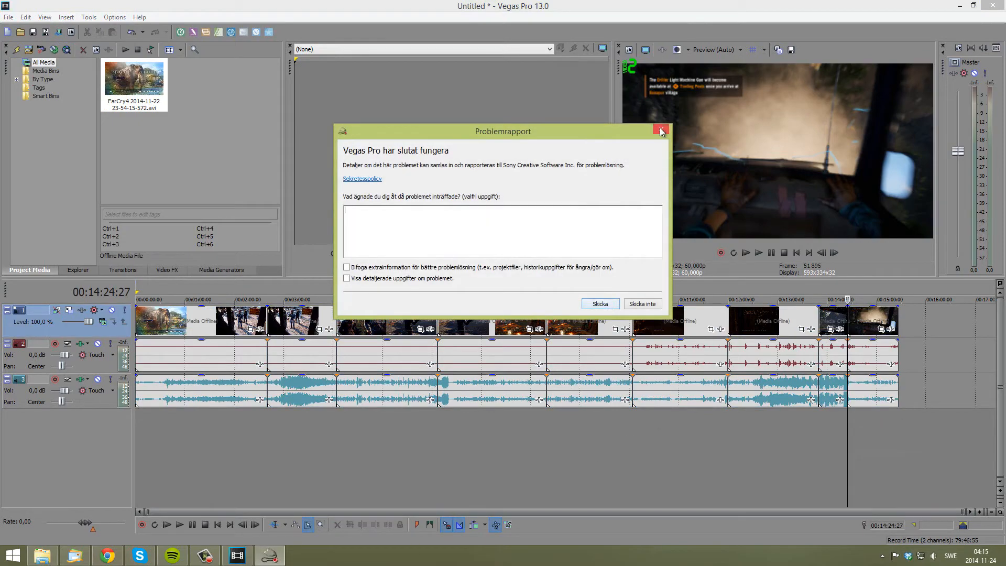
click(647, 303)
key(super)
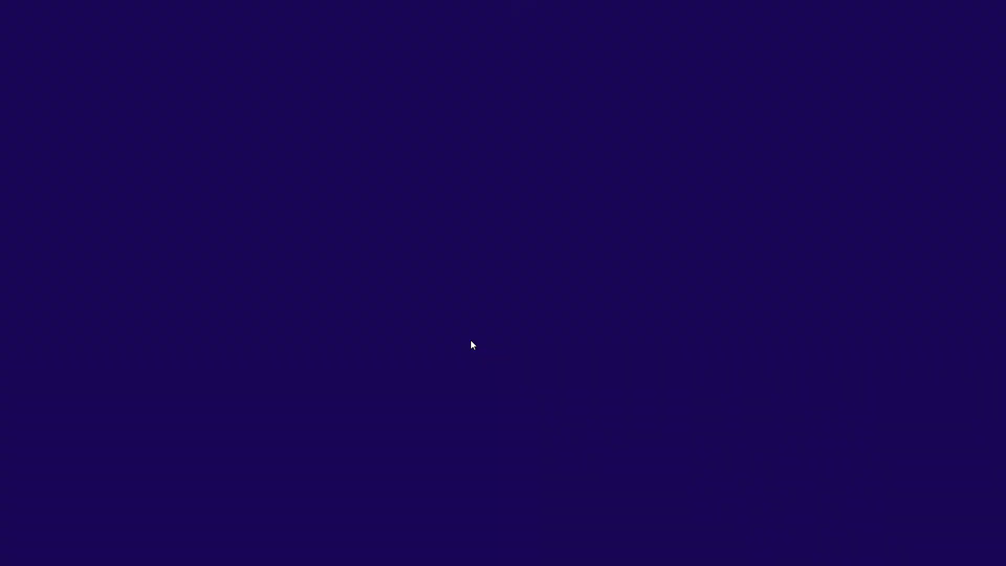
- Launch Vegas Pro 13.0 (64-bit) and restore the autosaved project
text(vegas Pro 13.0 (64-bit)
click(885, 111)
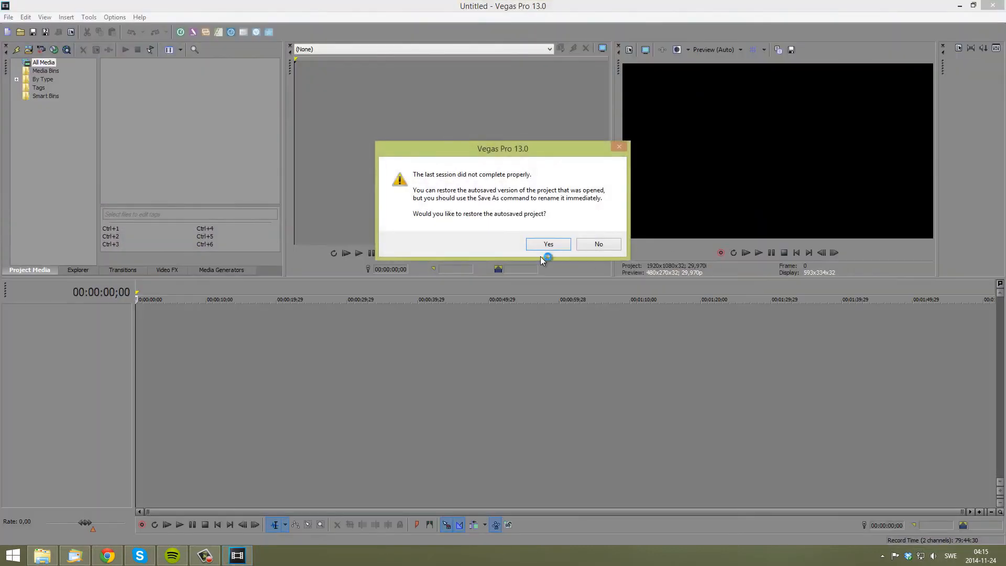
click(544, 246)
- Preview the restored FarCry4 clip at several points on the timeline, ending at 00:06:45:07
click(459, 332)
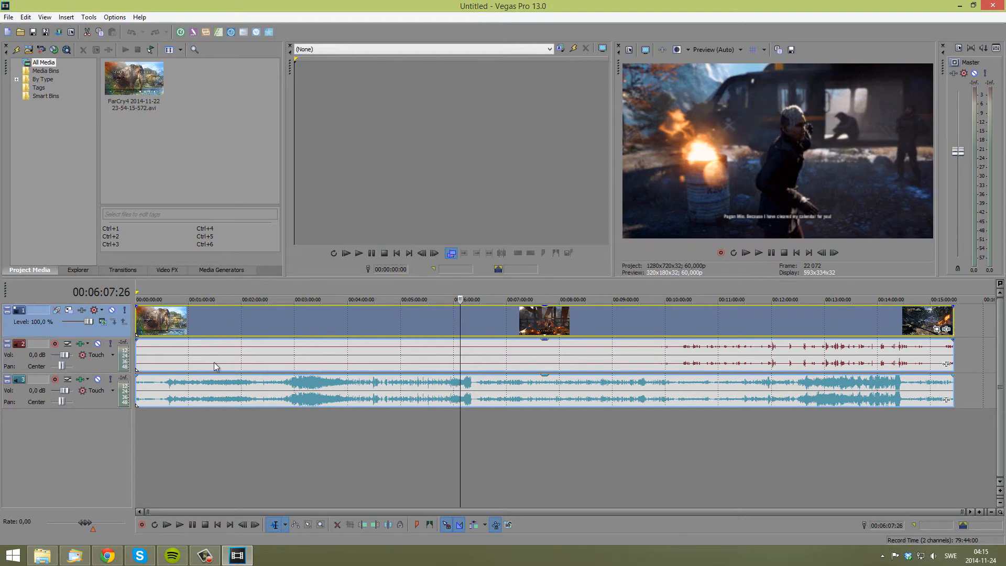
click(221, 334)
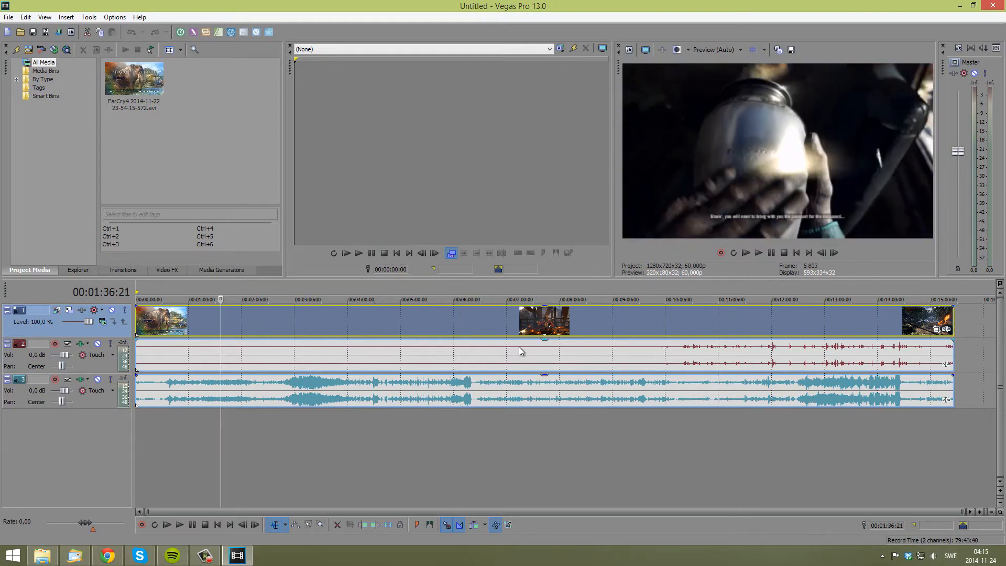
click(493, 342)
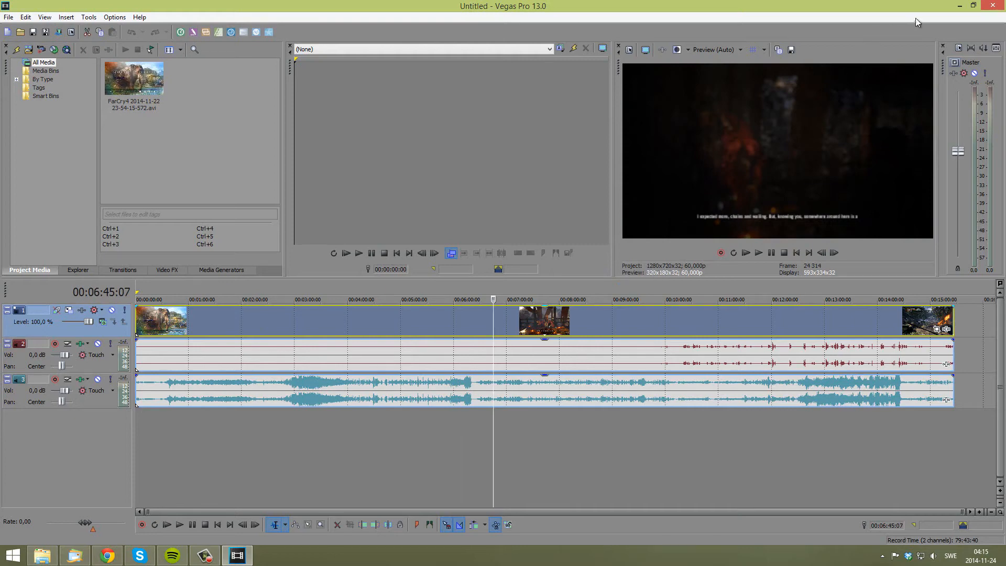
- Set the full-resolution rendering quality to Best in the project's video properties
click(631, 51)
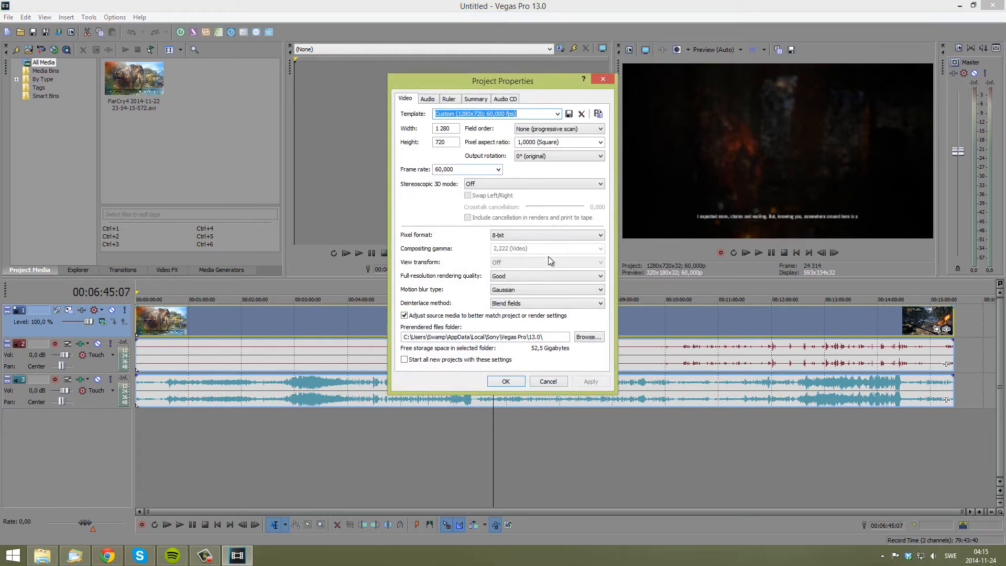
click(512, 280)
click(511, 304)
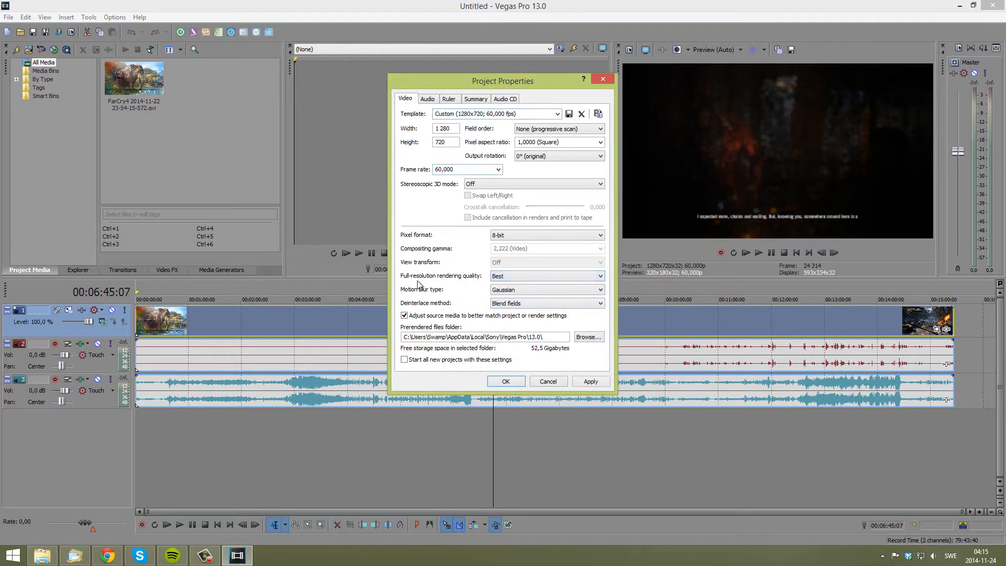
click(508, 382)
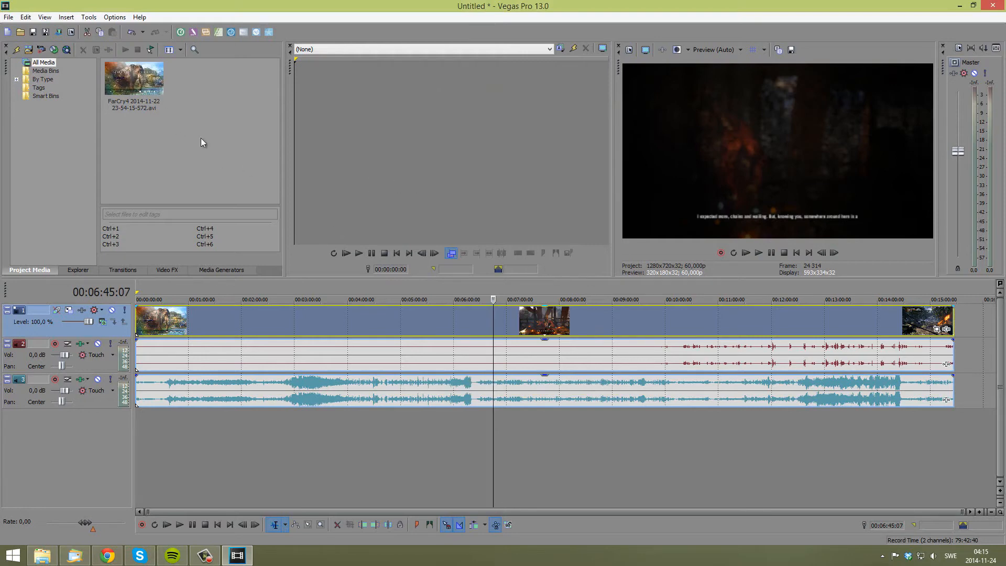
- Mark a loop region on the timeline from 00:01:55:21 to 00:04:14:16
click(240, 314)
click(438, 324)
drag(274, 300, 546, 301)
drag(237, 300, 360, 300)
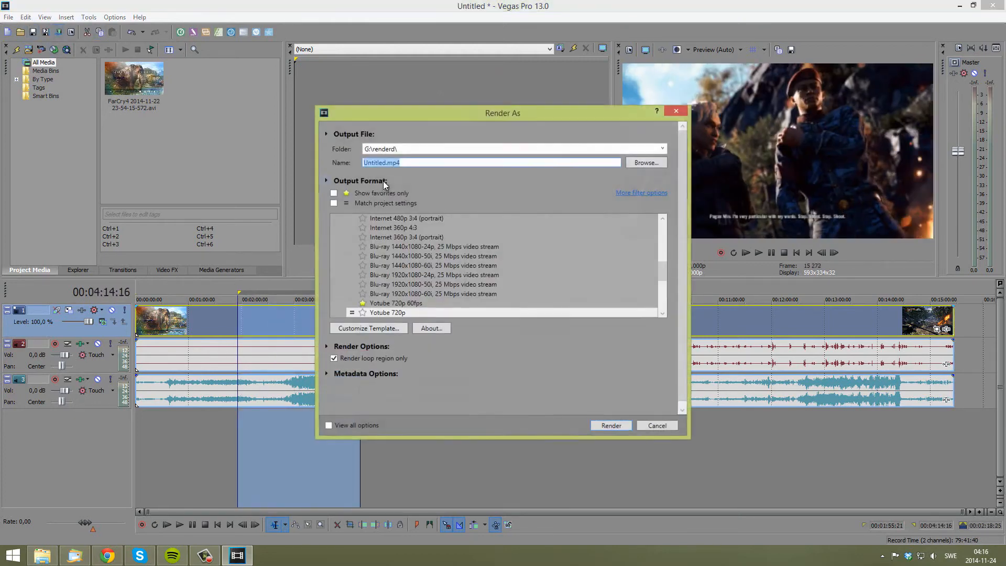
- Open the Render As settings, show only favorite templates and select Yotube 720p 60fps
click(59, 32)
click(382, 194)
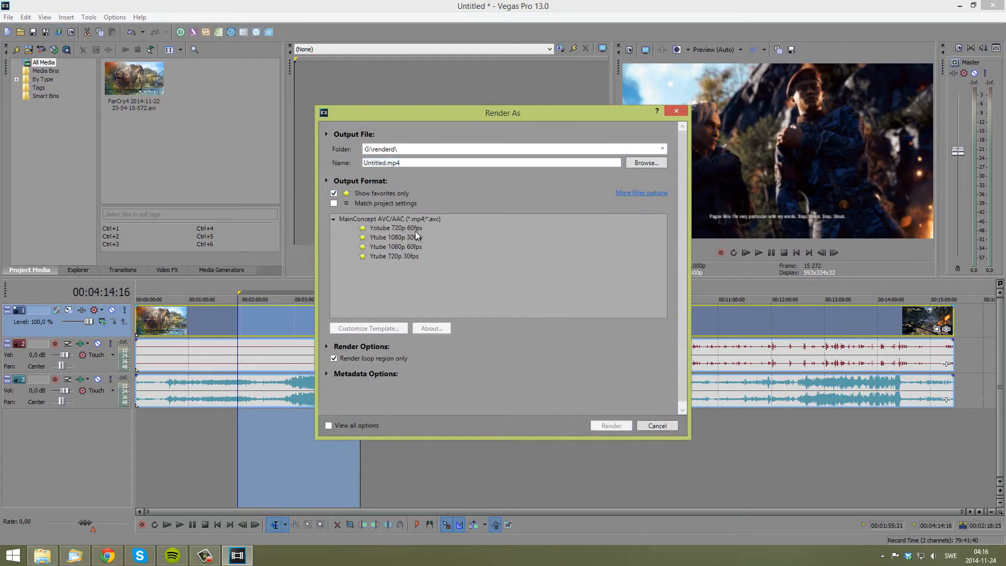
click(414, 230)
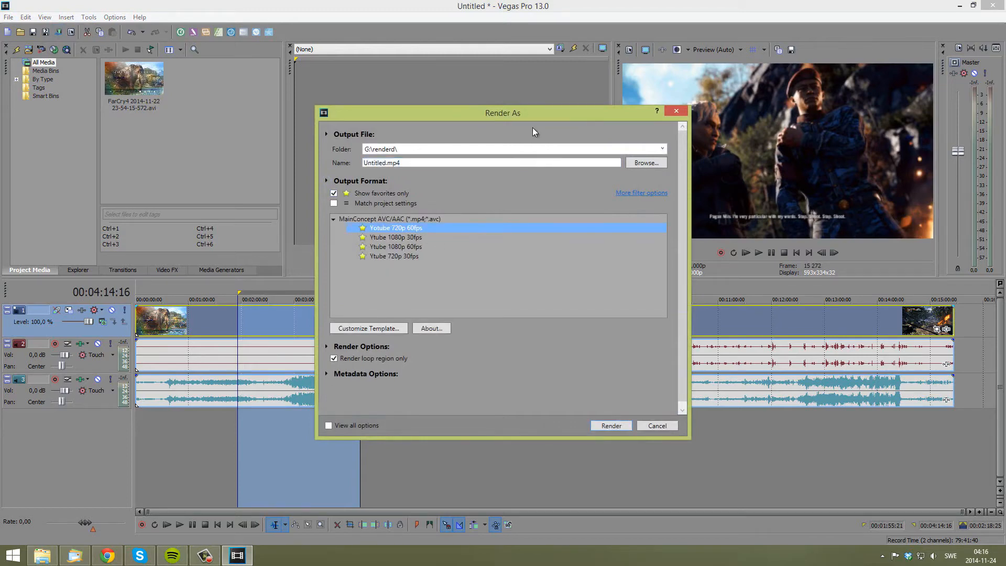
- Show all render templates again and select Internet HD 720p under MainConcept AVC/AAC
drag(494, 112, 365, 70)
click(203, 151)
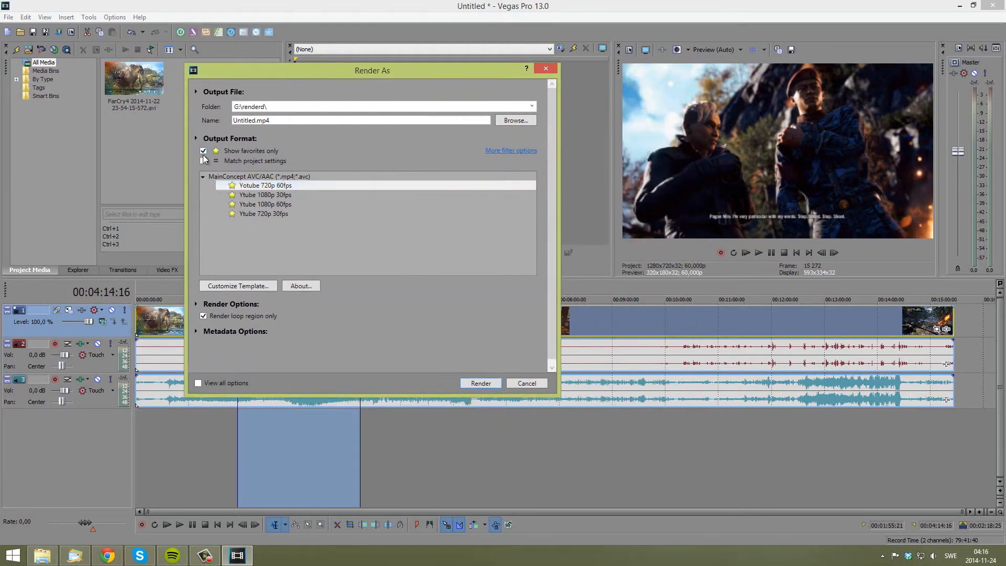
click(269, 246)
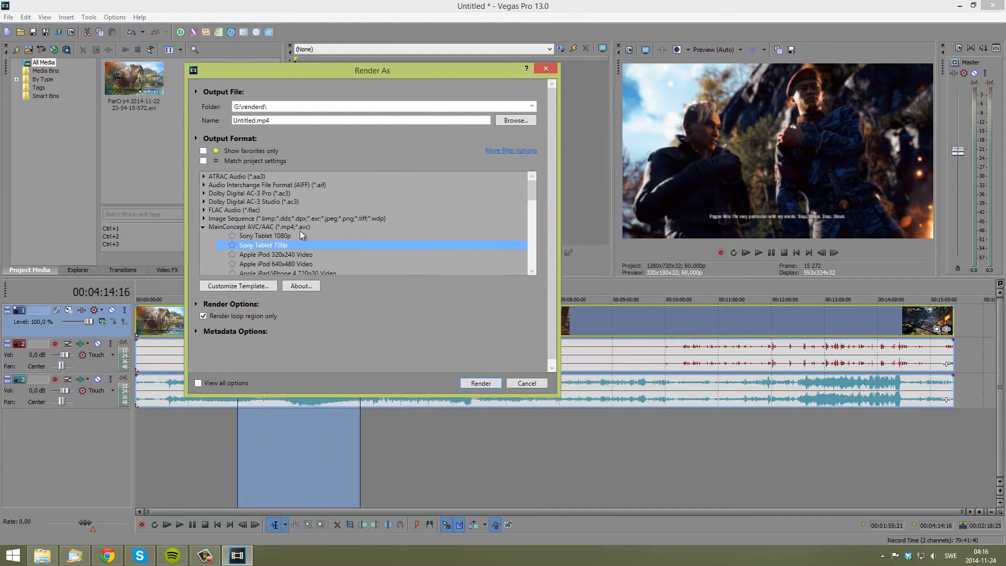
scroll(314, 230, down, 2)
scroll(318, 228, down, 1)
click(288, 235)
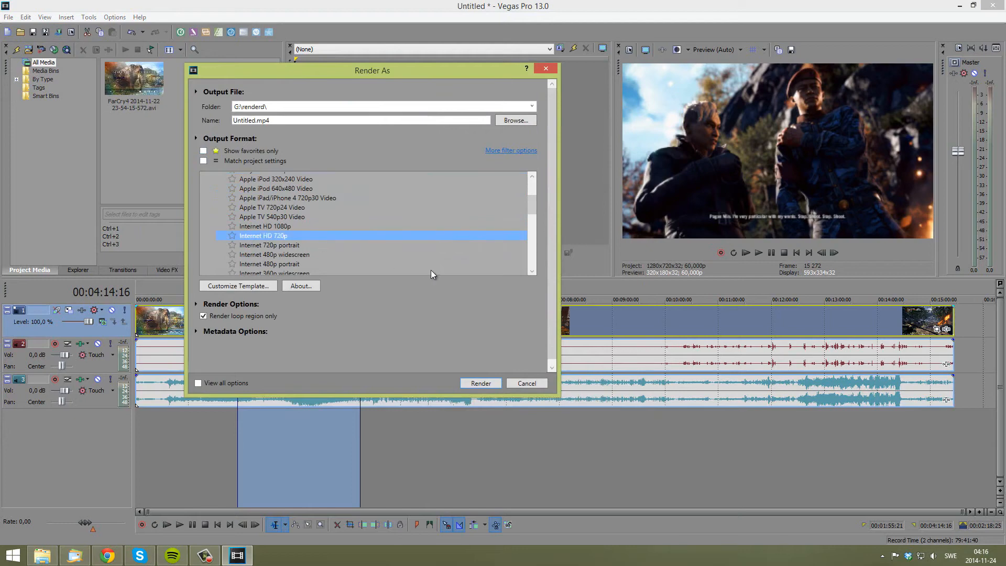
scroll(204, 206, up, 2)
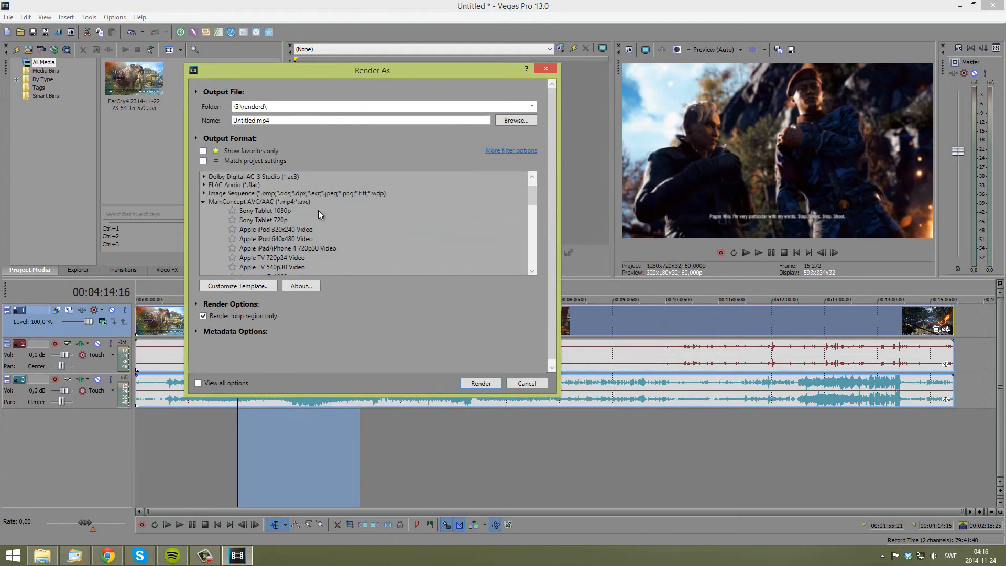
scroll(282, 216, down, 2)
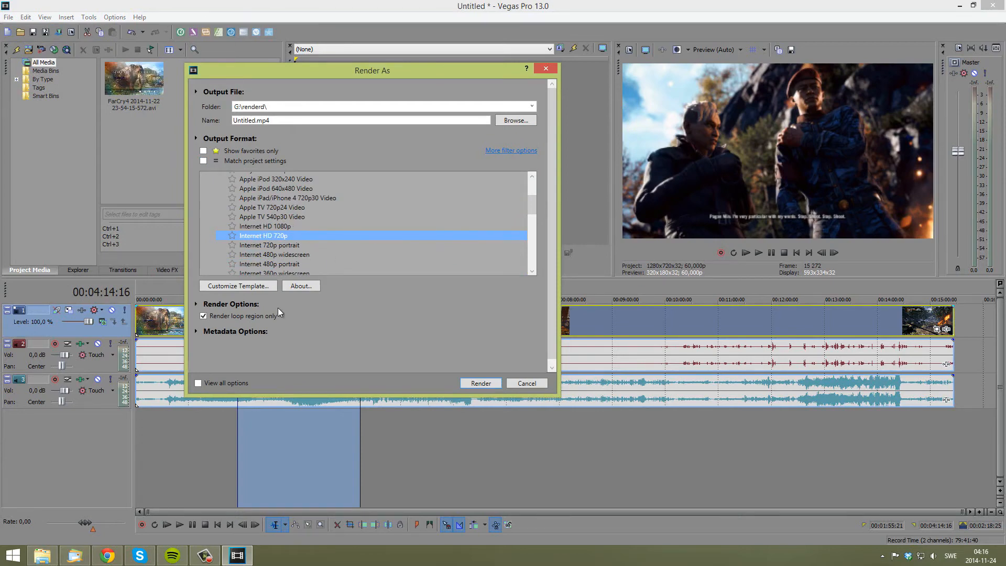
- Customize the Internet HD 720p template to allow source to adjust frame size and use an average bit rate of 10 000 000 bps
click(244, 287)
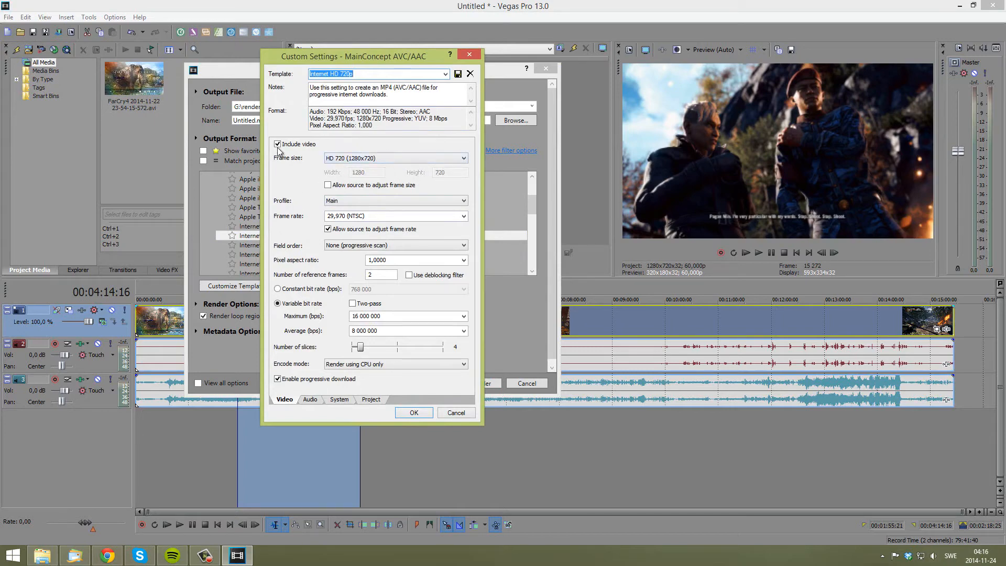
click(357, 189)
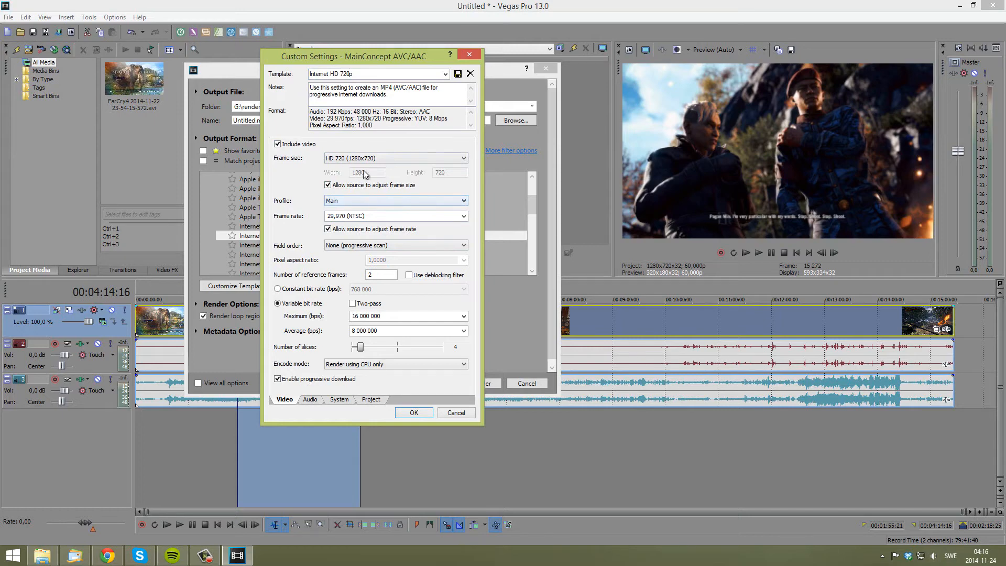
click(406, 317)
key(Tab)
text(10000000)
key(Return)
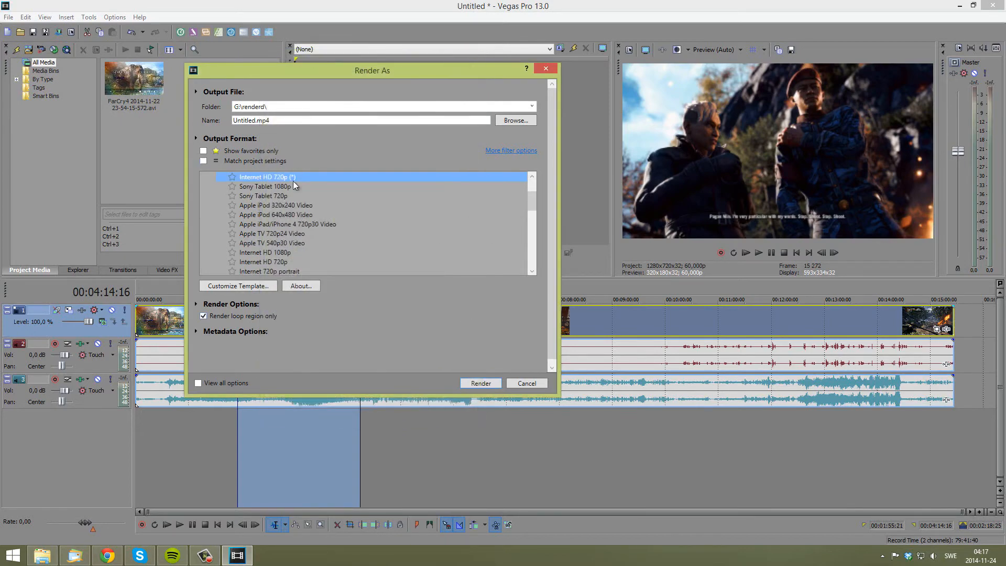
- Reopen the customized template's settings and set its encode mode to Render using CUDA if available
click(251, 286)
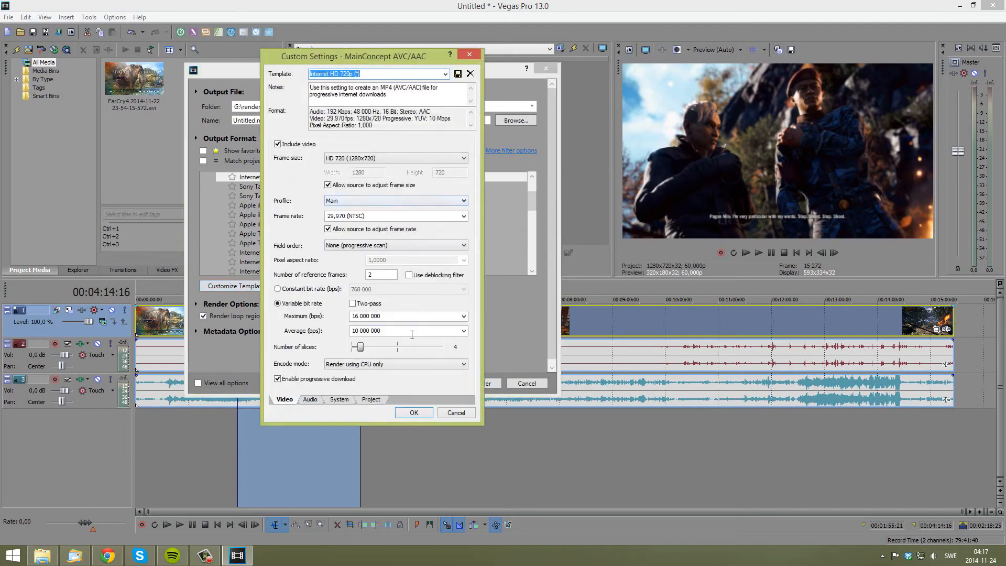
drag(351, 331, 630, 348)
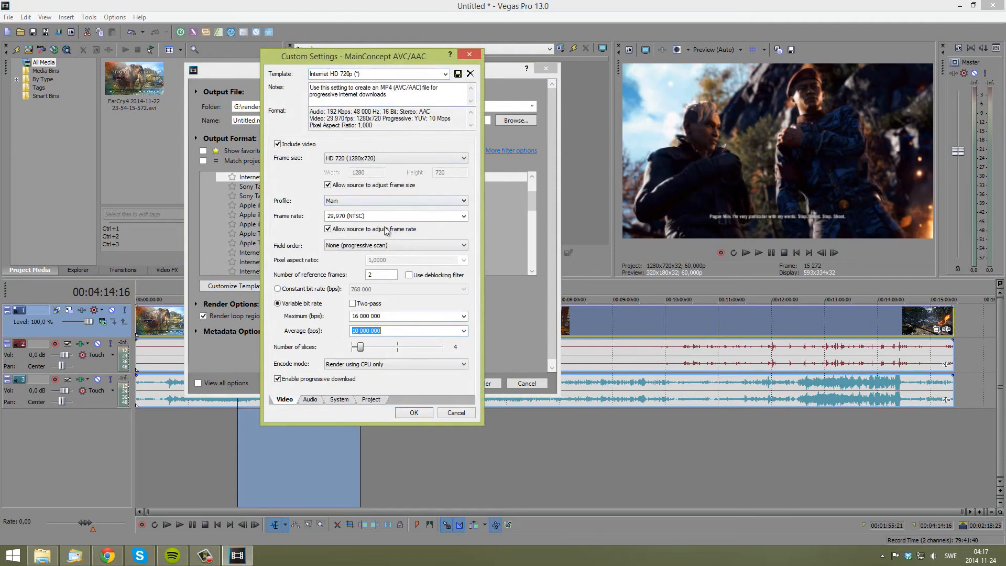
click(361, 366)
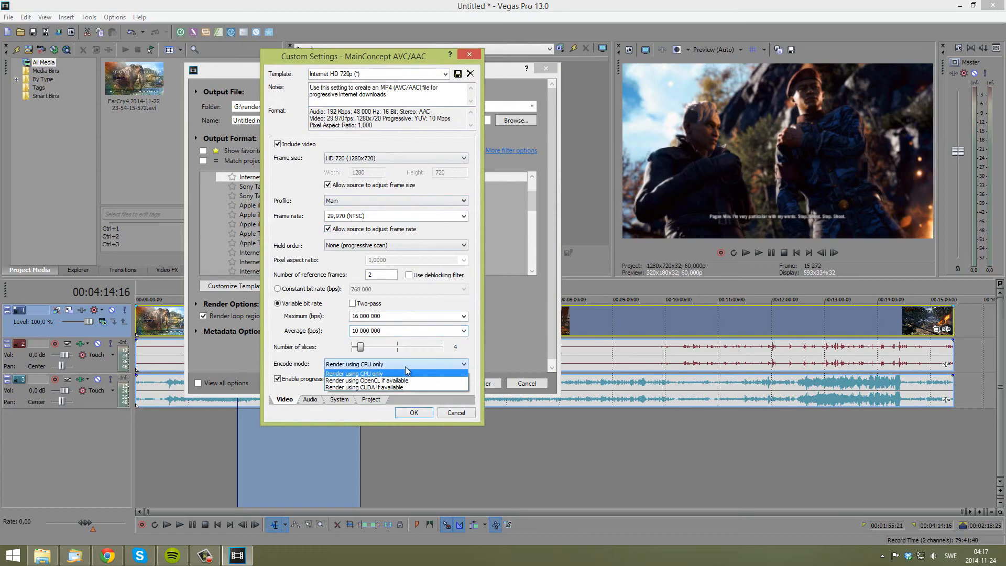
click(379, 387)
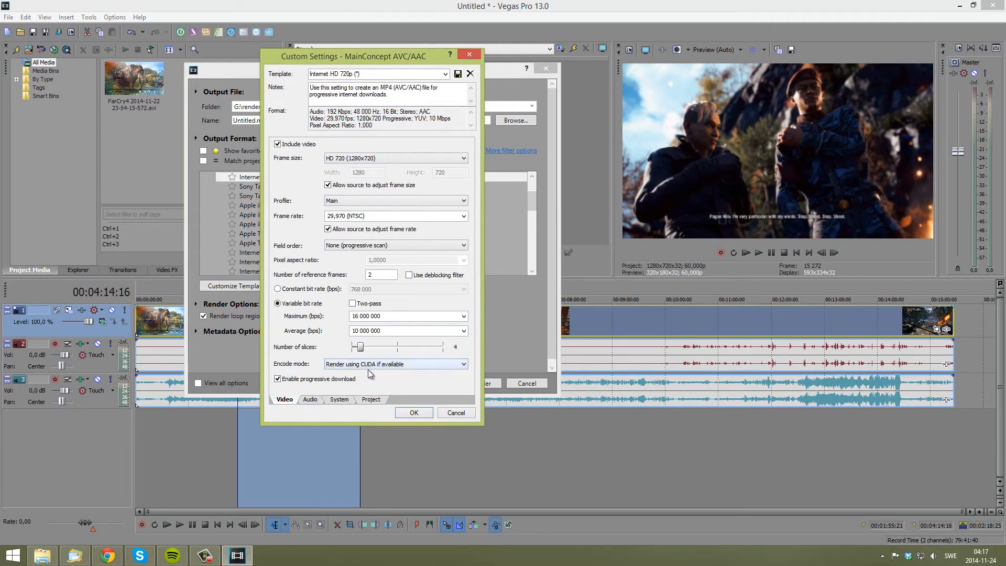
- Review the template's project and system settings and run the GPU check
click(372, 400)
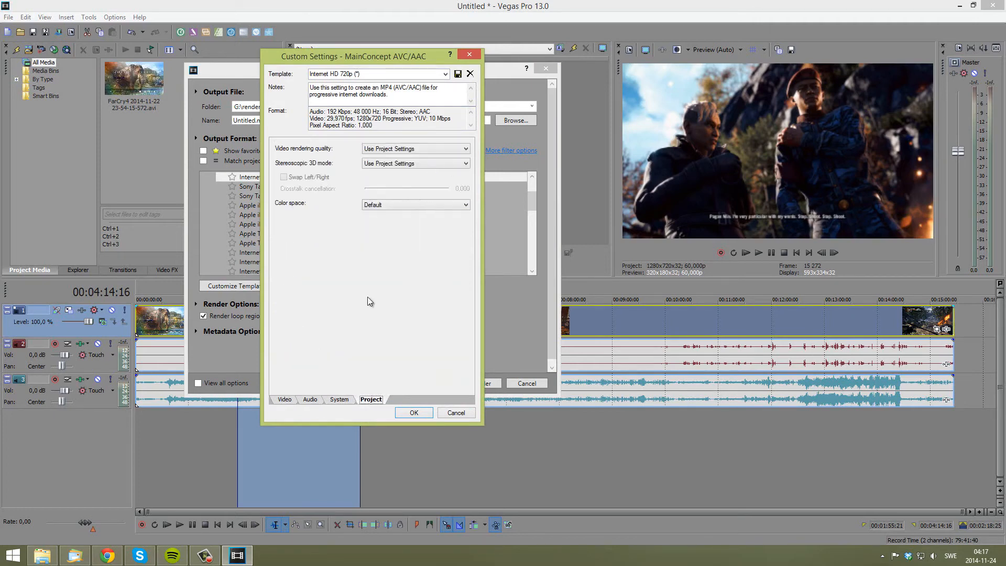
click(345, 399)
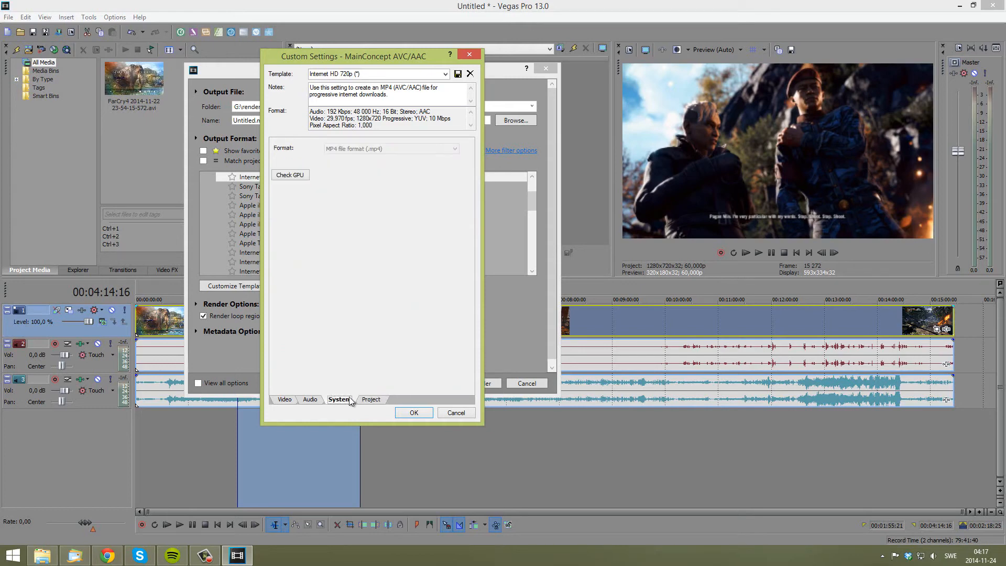
click(290, 175)
click(284, 399)
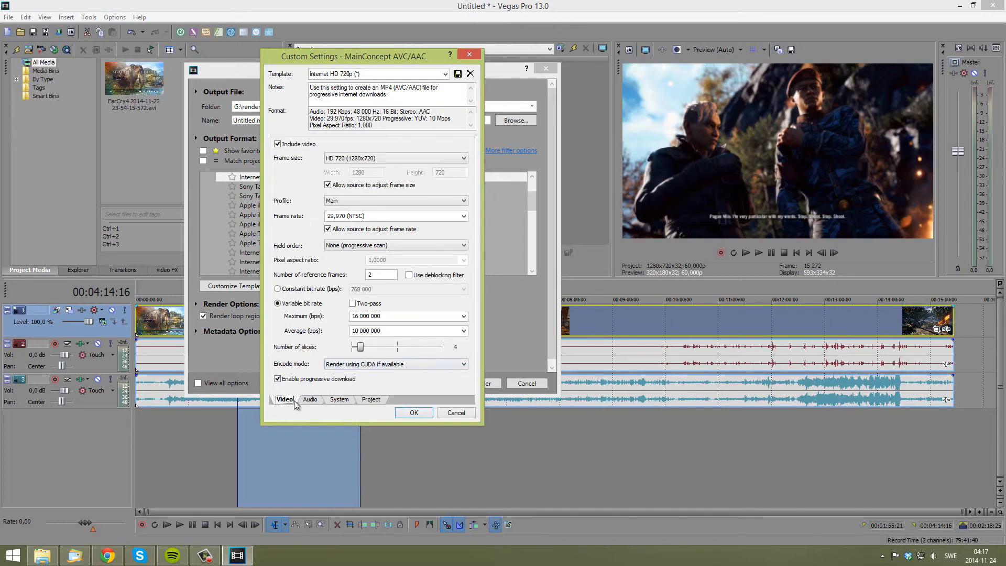
- Set the template's audio bit rate to 384 000 bps
click(309, 400)
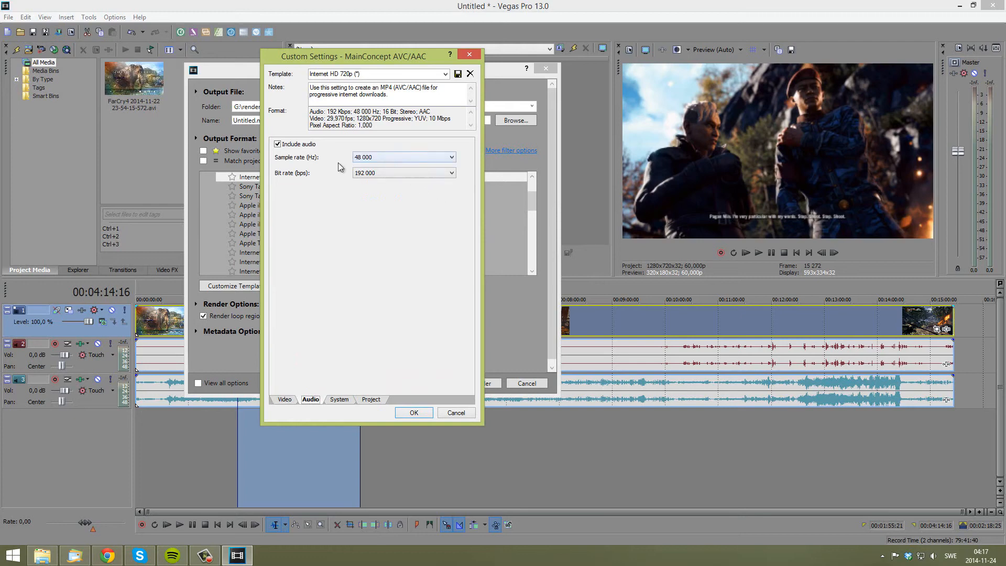
click(402, 173)
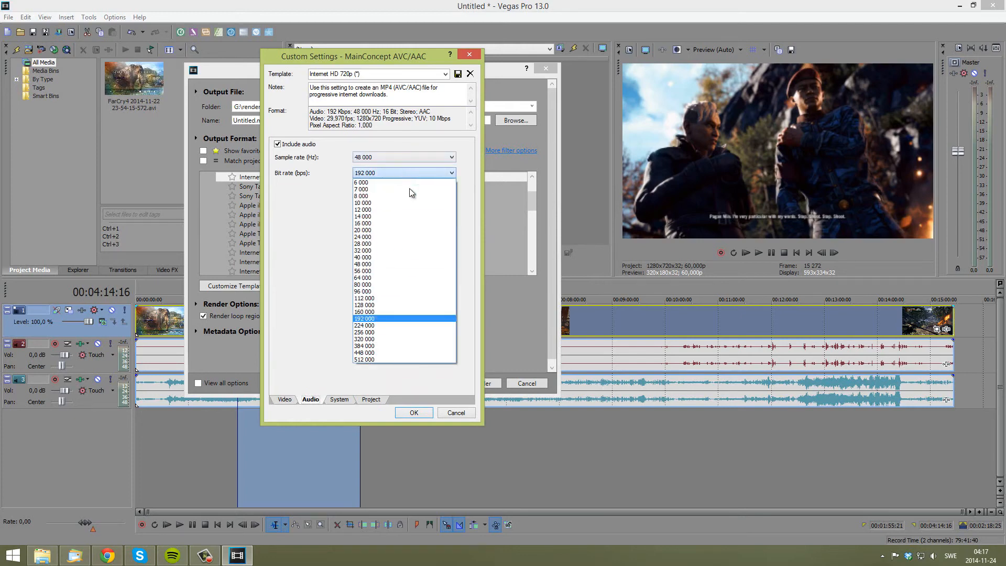
click(394, 347)
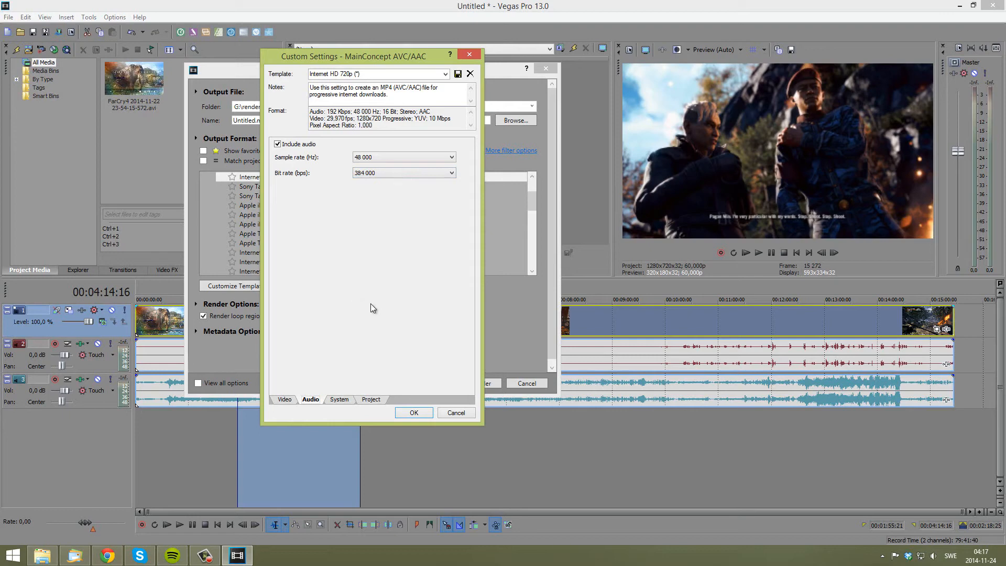
- Set the template's video rendering quality to Best and return to its video settings
click(338, 400)
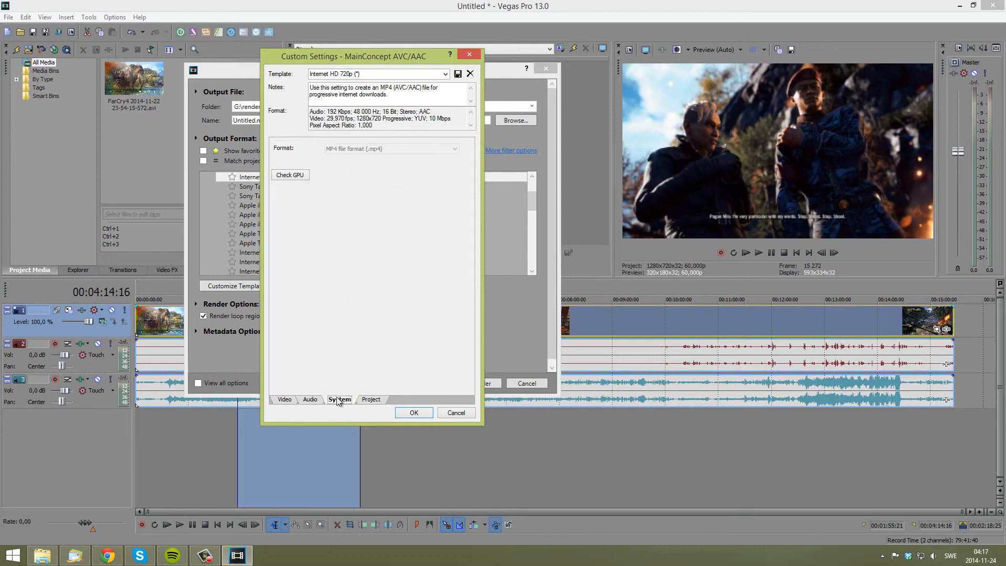
click(377, 398)
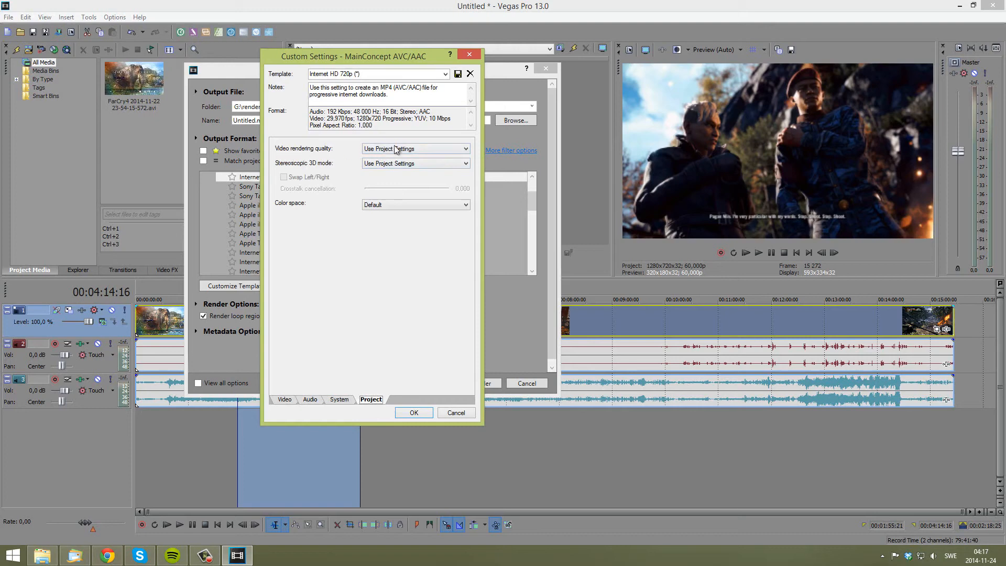
click(396, 149)
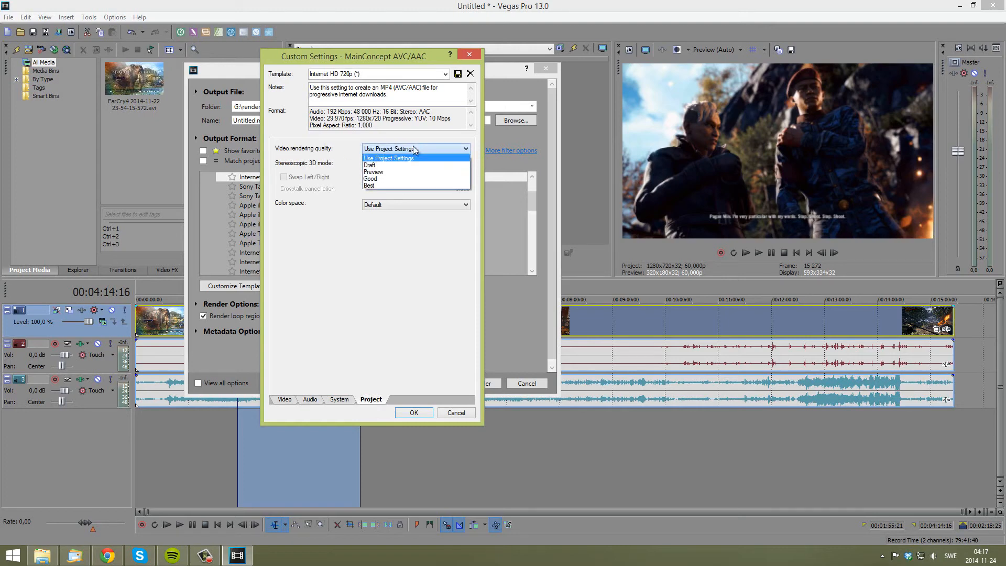
click(383, 185)
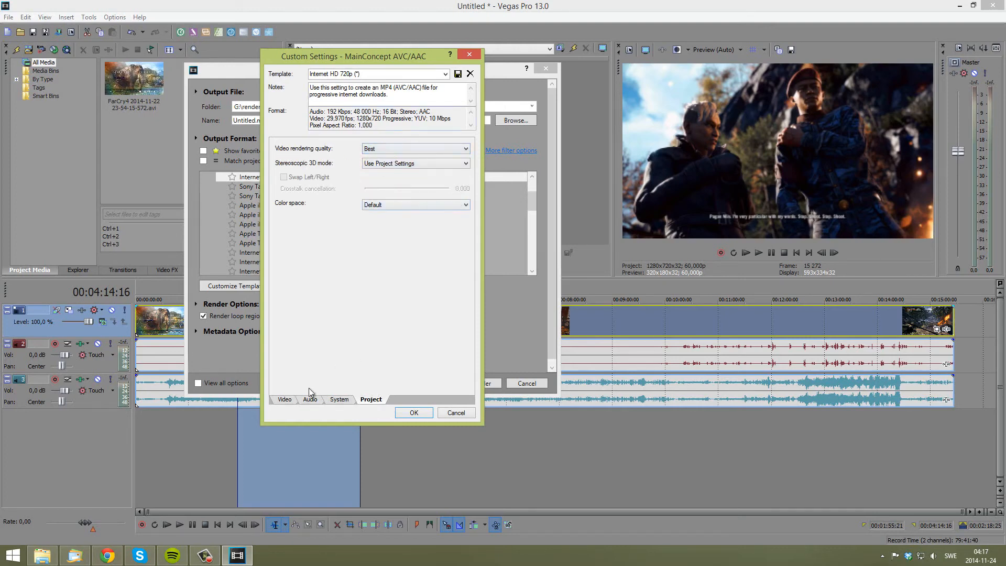
click(283, 400)
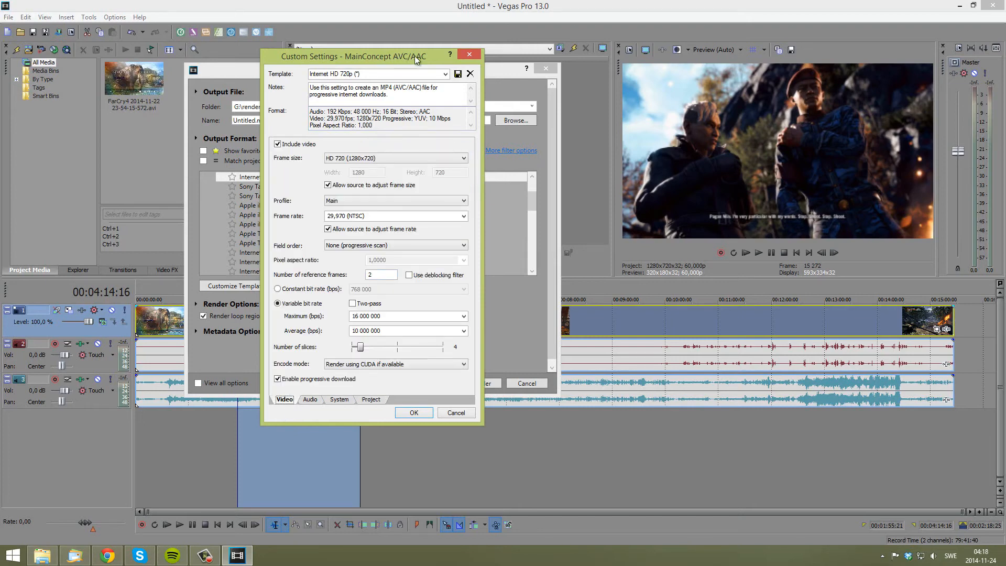
- Enter vbnm as the template name and close the custom settings without saving
mouse_move(413, 56)
mouse_down()
mouse_move(439, 69)
mouse_move(413, 62)
mouse_up()
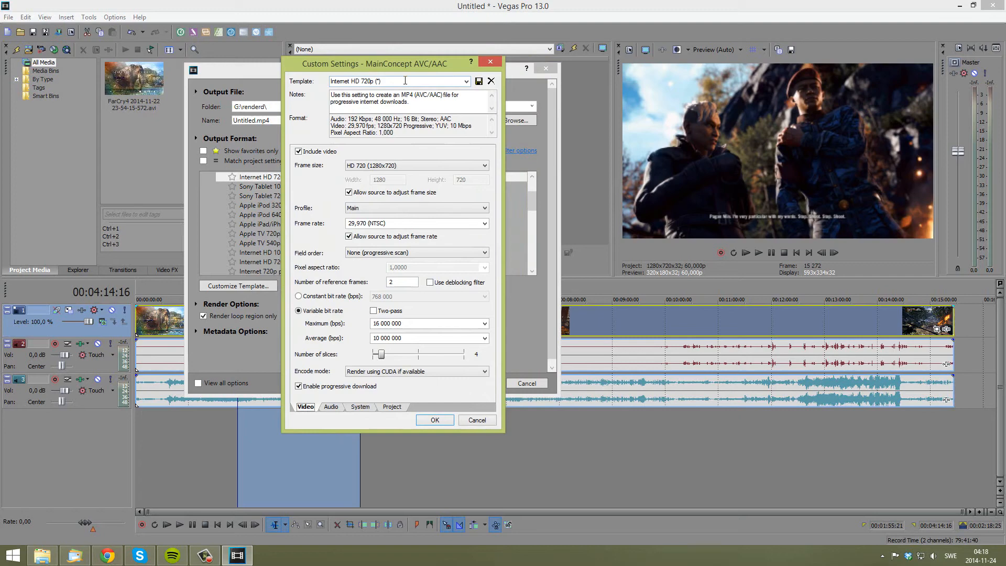
drag(404, 80, 233, 46)
text(vbnm)
click(489, 64)
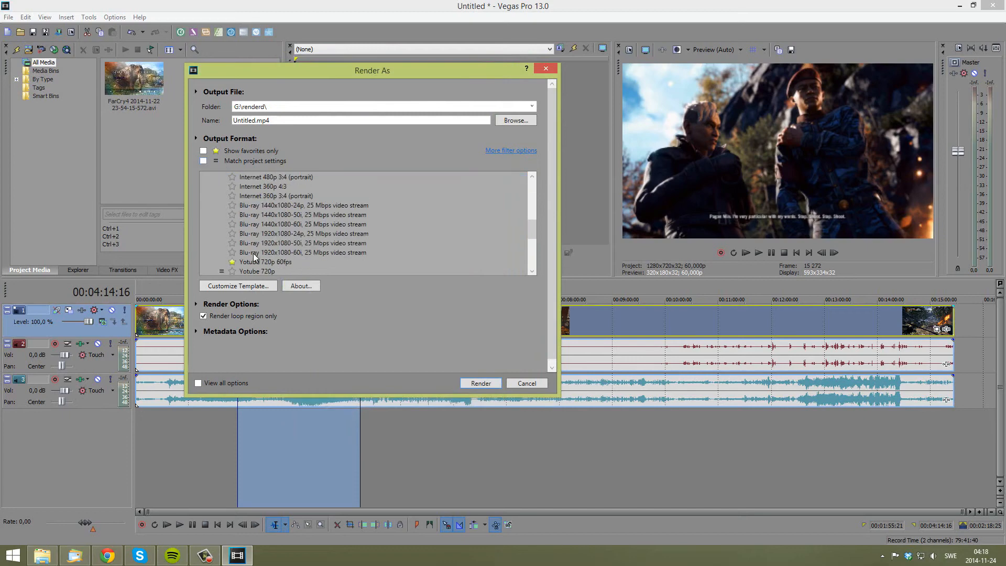
- Review the custom Youtube render templates with the favorites-only filter on and off, and select Ytube 1080p 30fps
scroll(283, 251, down, 2)
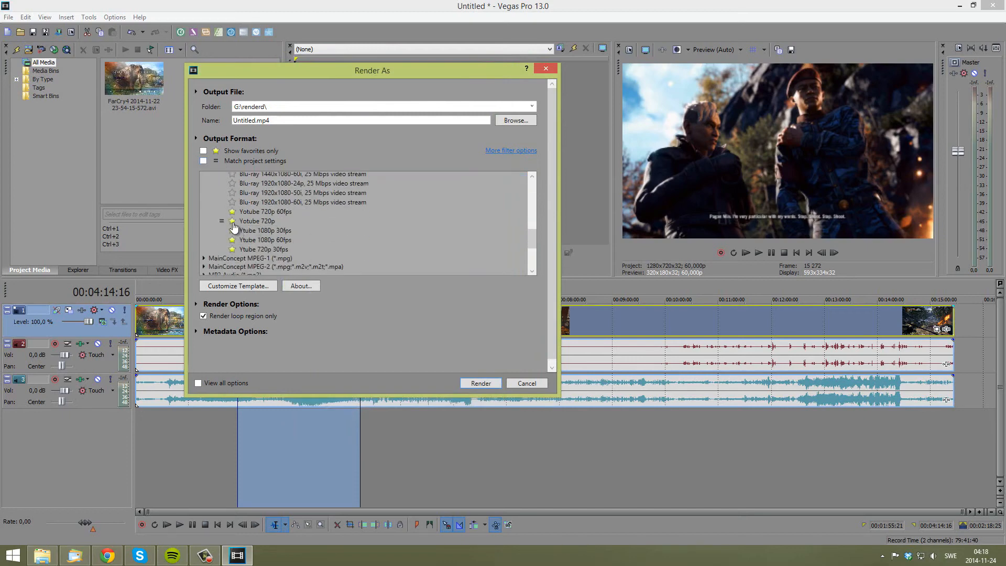
click(219, 153)
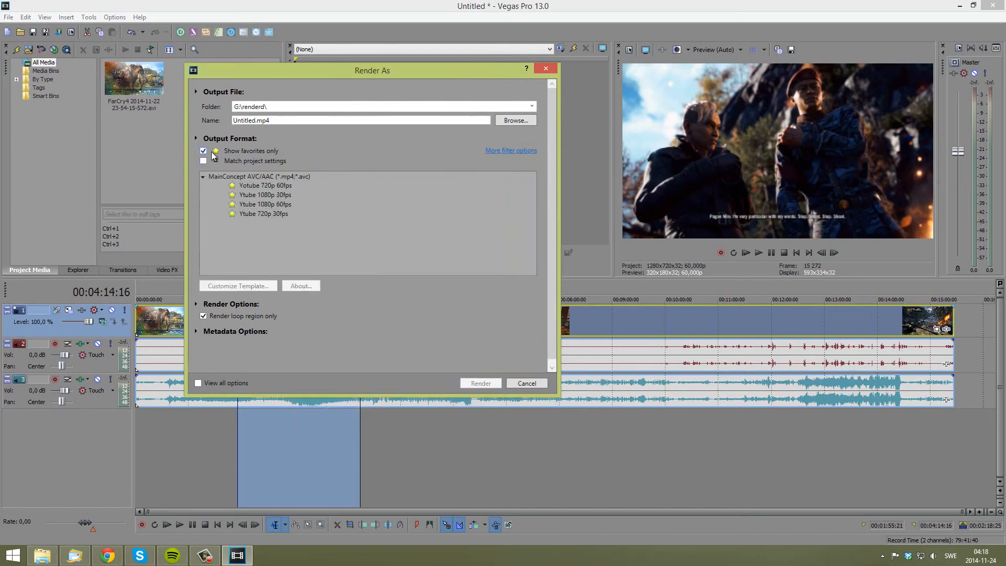
click(212, 153)
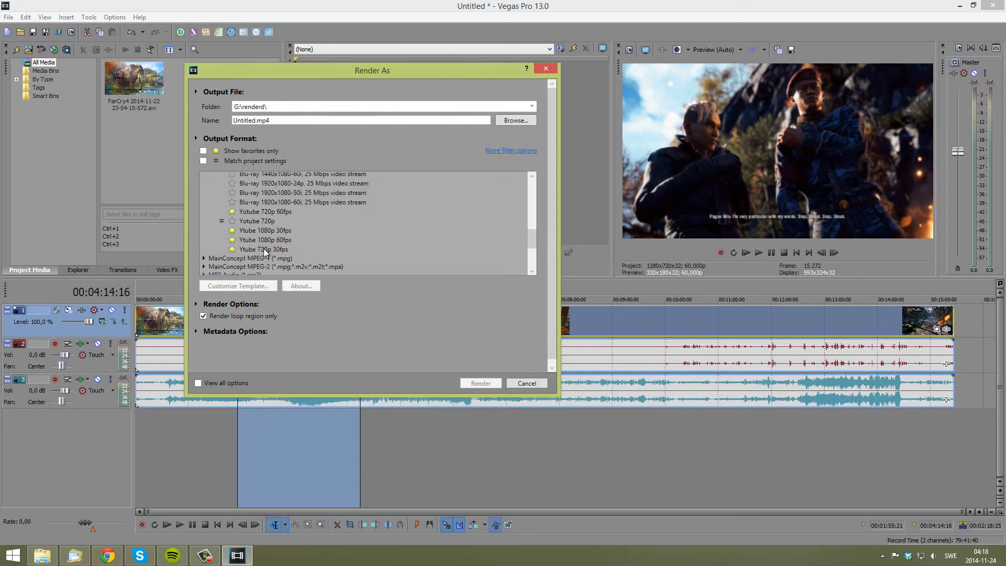
click(314, 230)
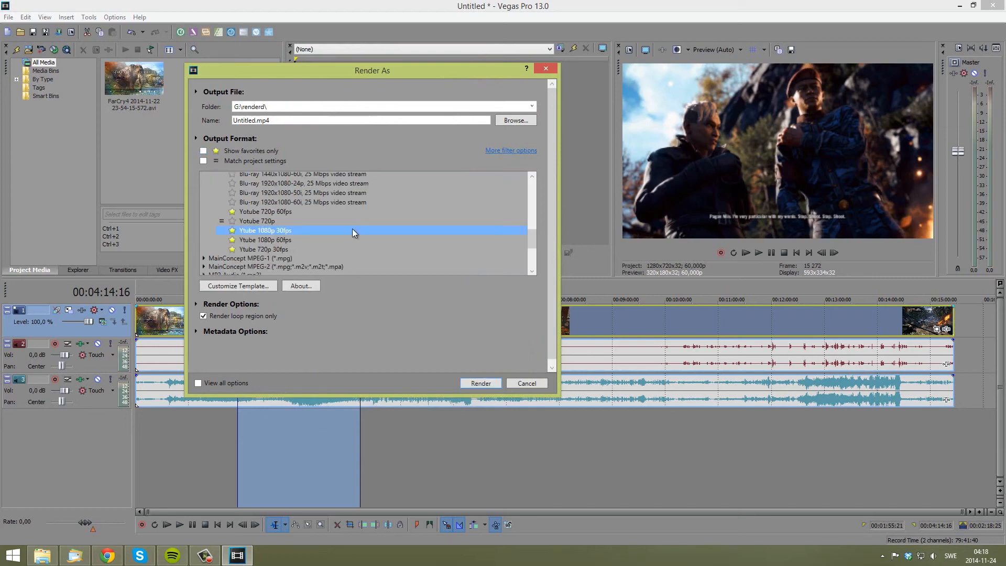
- Open the custom settings of the Internet HD 720p template and disable letting the source adjust the frame rate
scroll(353, 234, up, 3)
scroll(353, 235, up, 4)
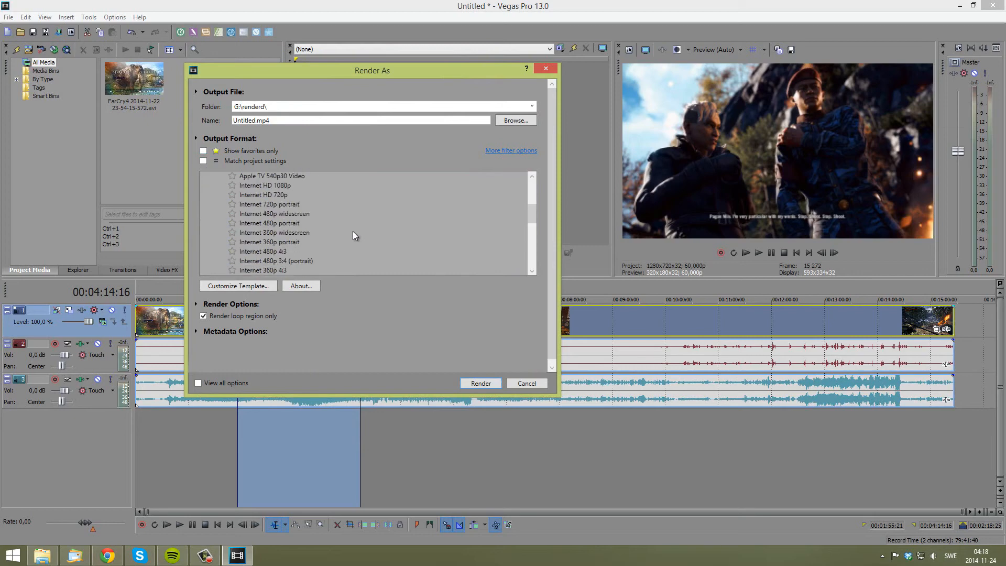
click(270, 195)
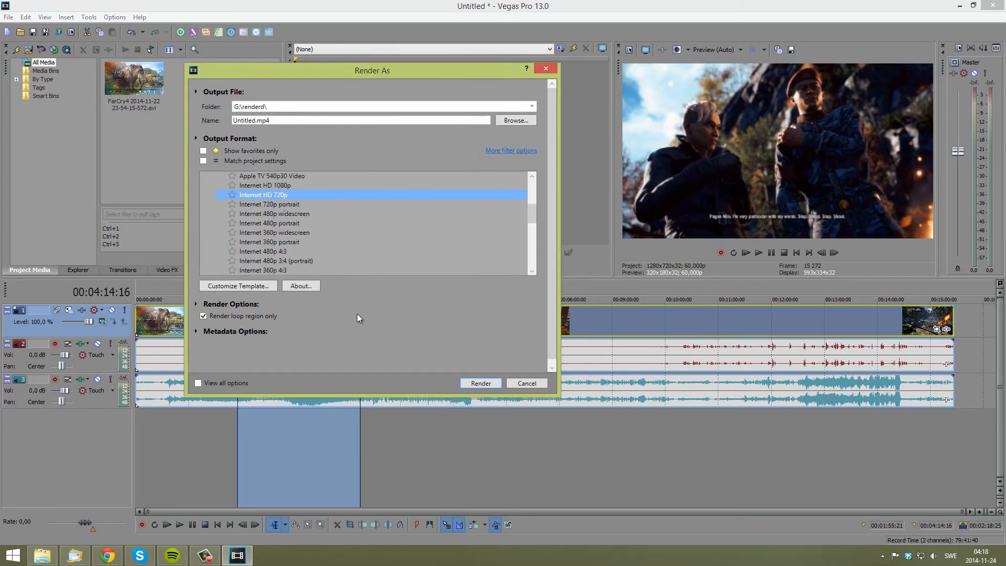
click(247, 286)
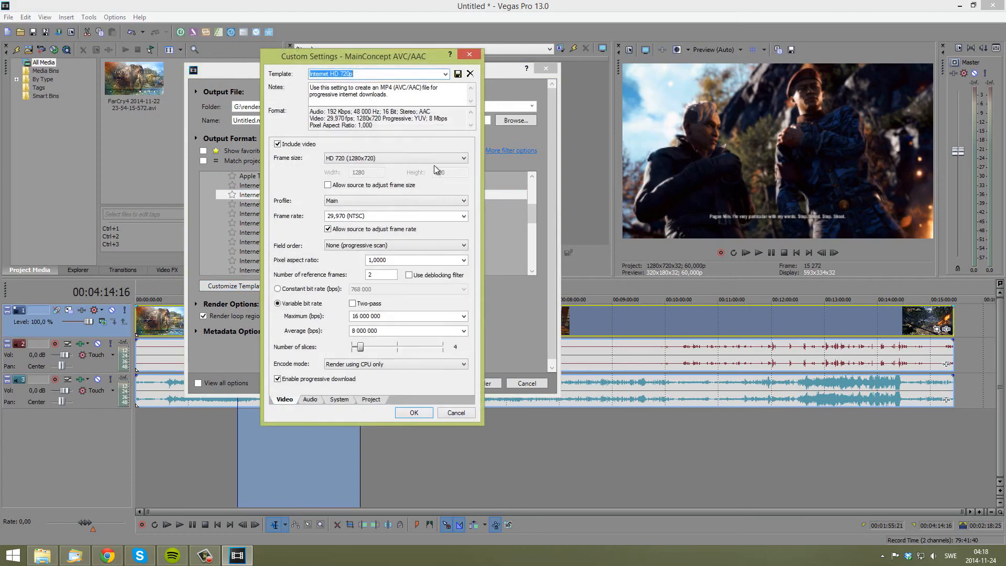
click(371, 232)
click(372, 232)
- Set the Internet HD 720p template's frame rate to 59,940000
click(337, 216)
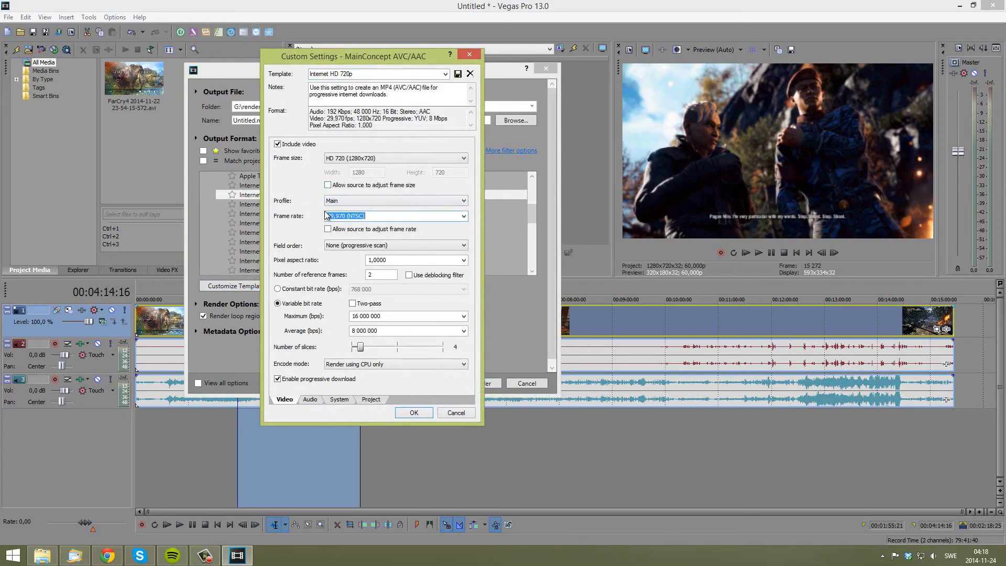
click(336, 216)
double_click(336, 216)
text(59)
key(BackSpace)
text(4)
click(394, 200)
- Set the template's average bit rate to 10 000 000 bps and its encode mode to Render using CUDA if available
drag(403, 316, 312, 303)
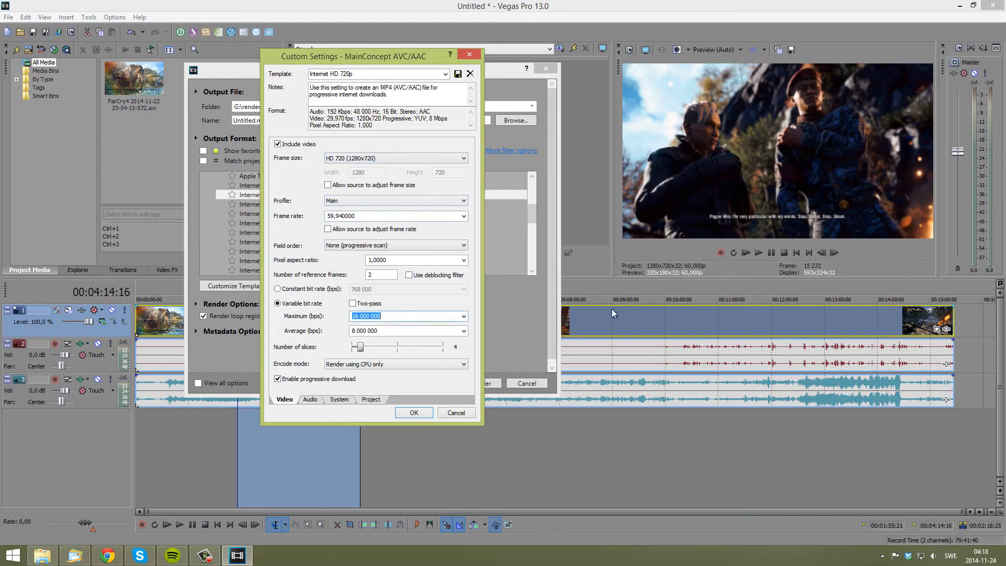
click(463, 331)
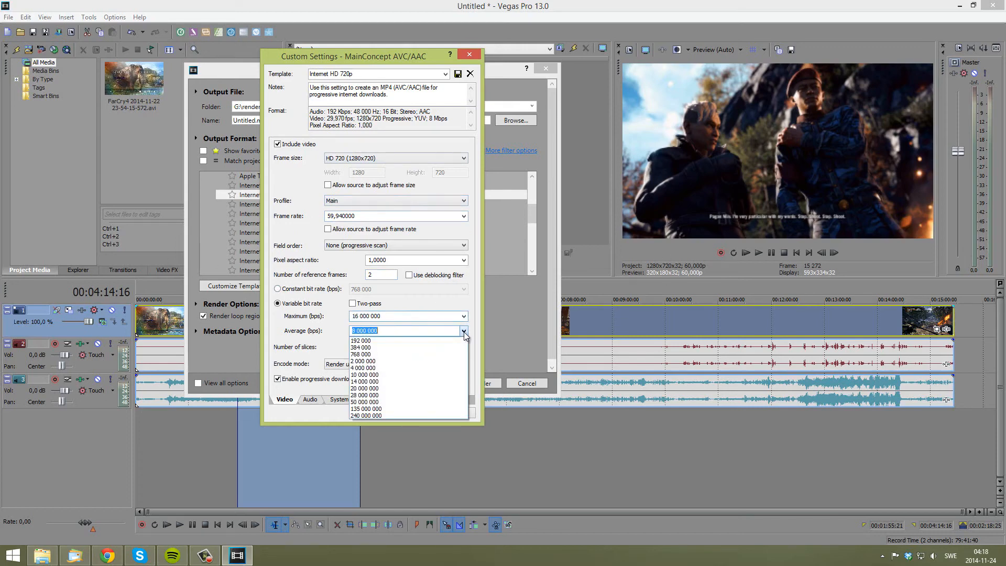
click(464, 333)
text(10 0)
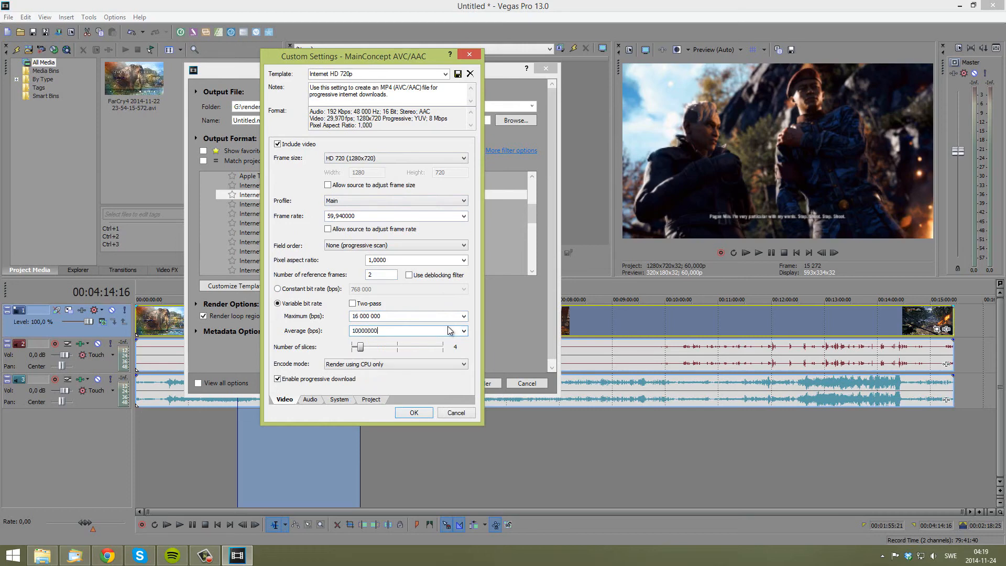
text(00 000)
key(shift+Tab)
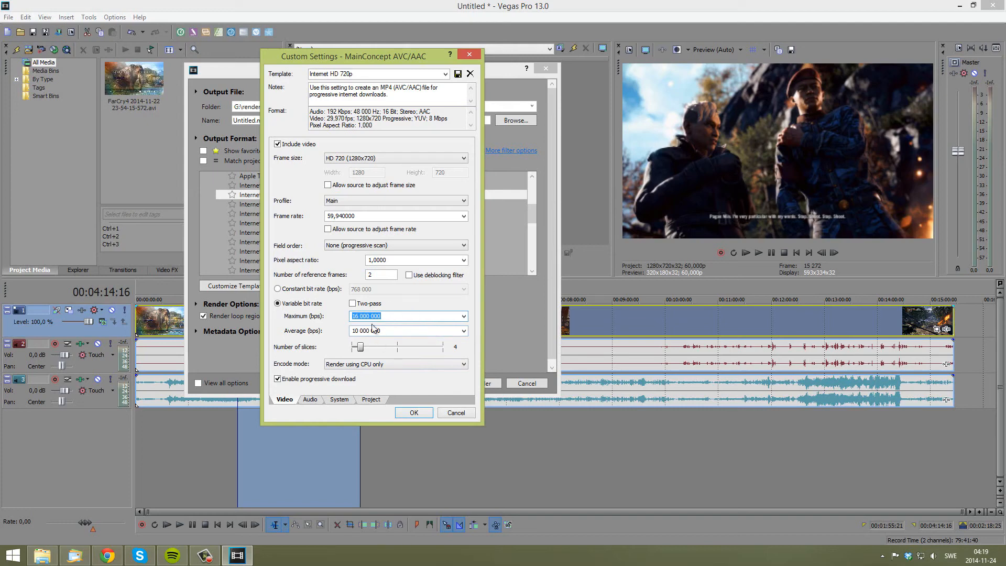
click(389, 365)
click(367, 385)
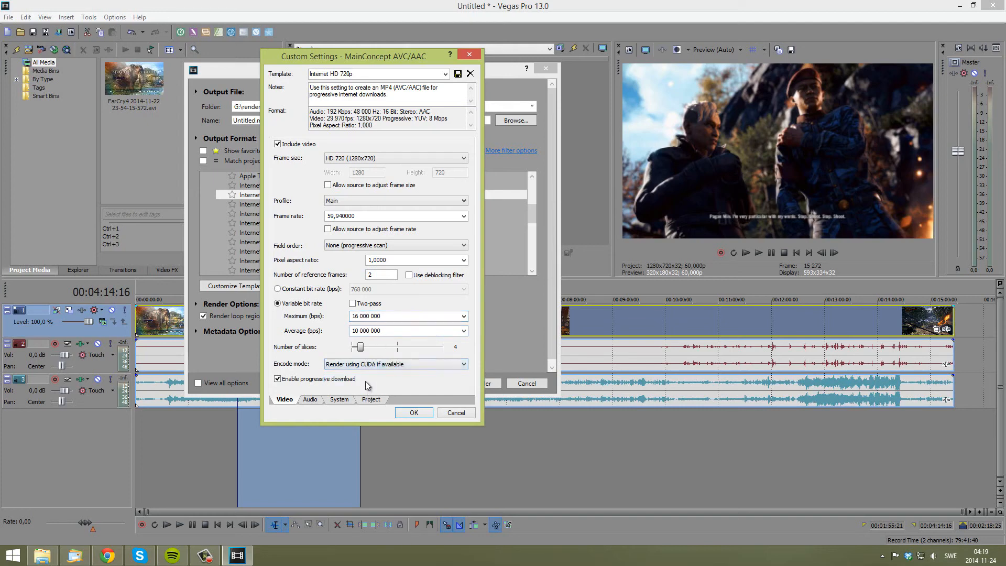
- Set the Internet HD 720p template's audio bit rate to 384 000 bps
click(309, 400)
click(402, 173)
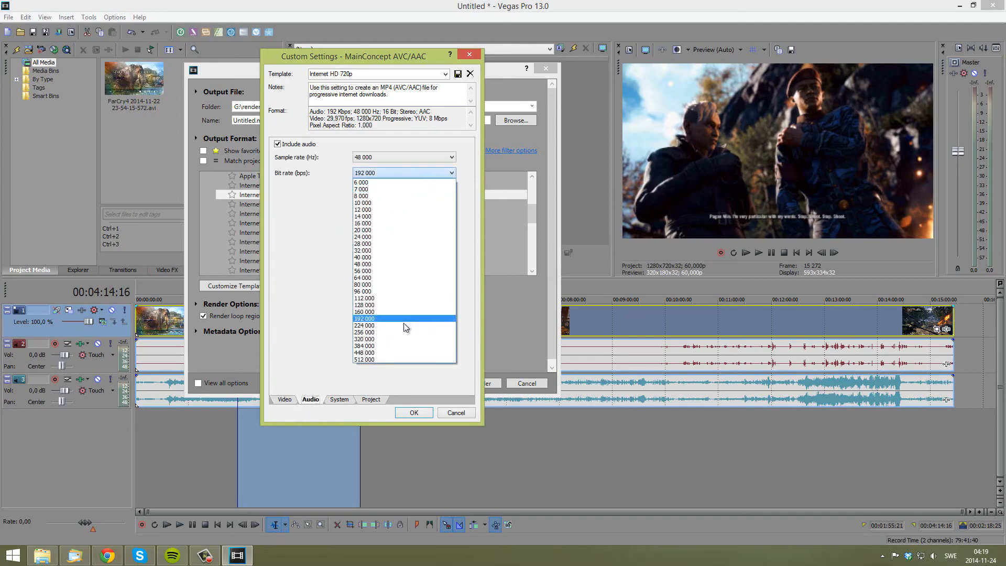
click(405, 346)
- Set the video rendering quality to Best, recheck the video settings and close the custom settings without saving
click(339, 400)
click(367, 401)
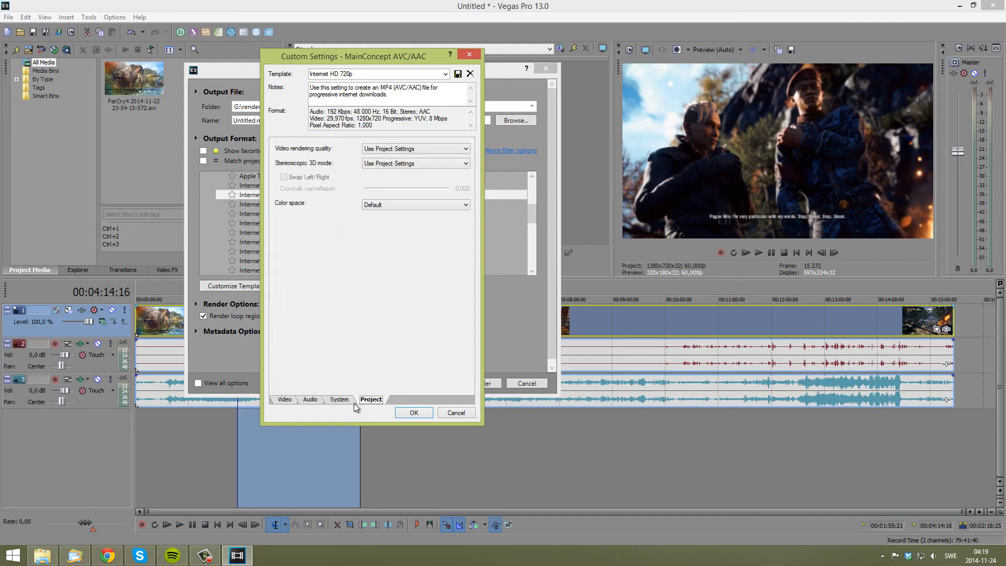
click(396, 149)
click(397, 189)
click(342, 76)
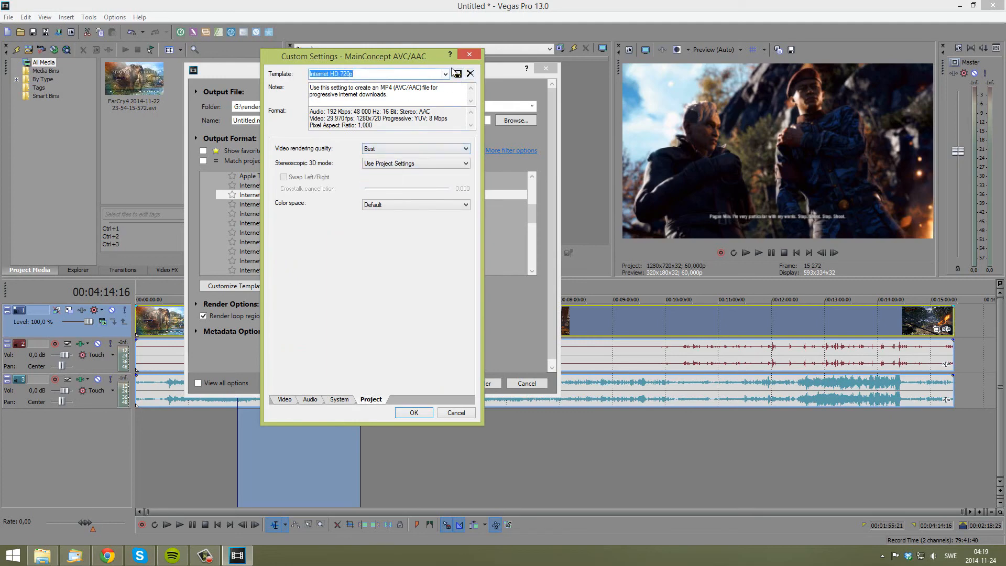
click(286, 399)
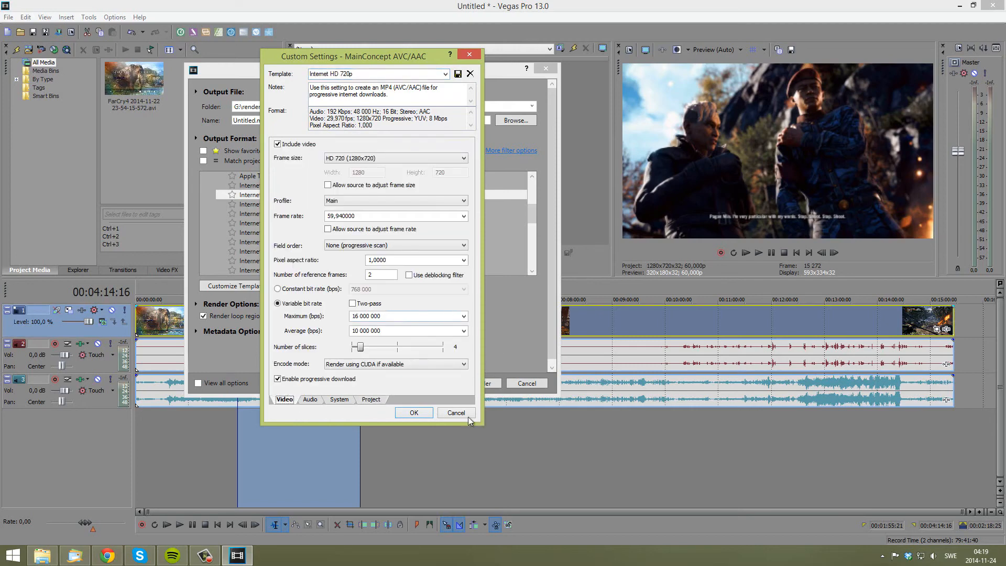
click(466, 415)
- In the favorite template Yotube 720p 60fps, disable letting the source adjust the frame size, review the other settings and confirm
click(204, 151)
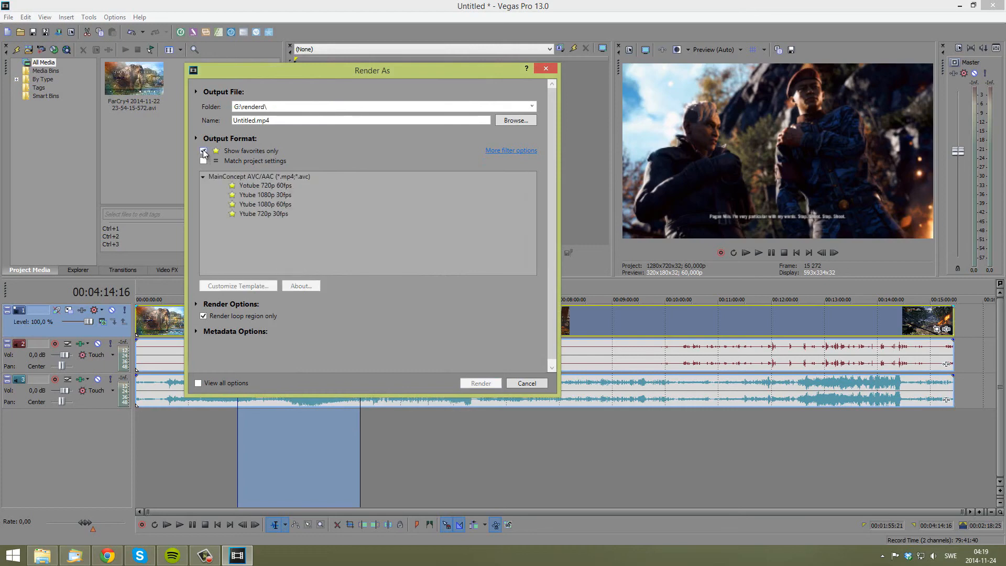
click(278, 187)
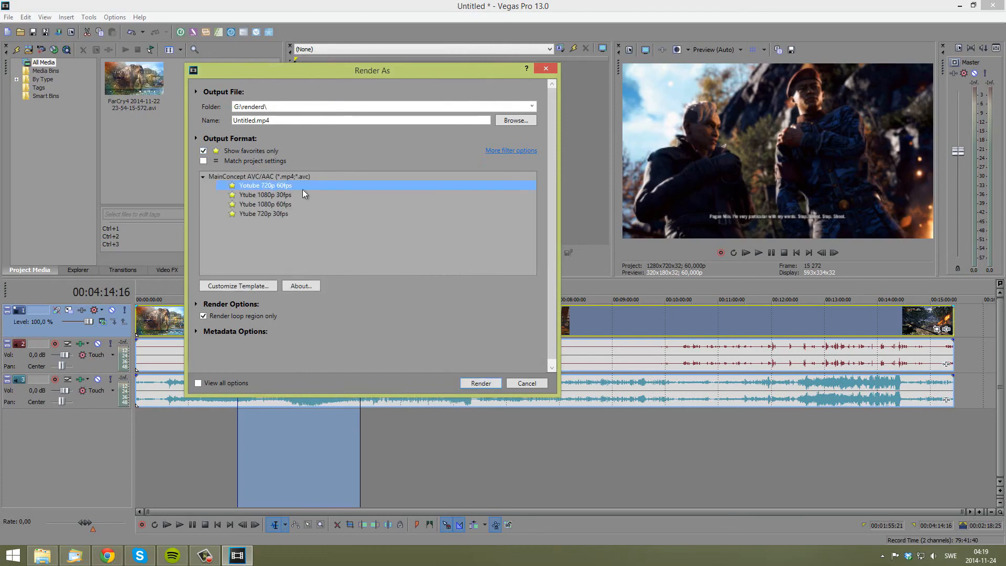
click(255, 282)
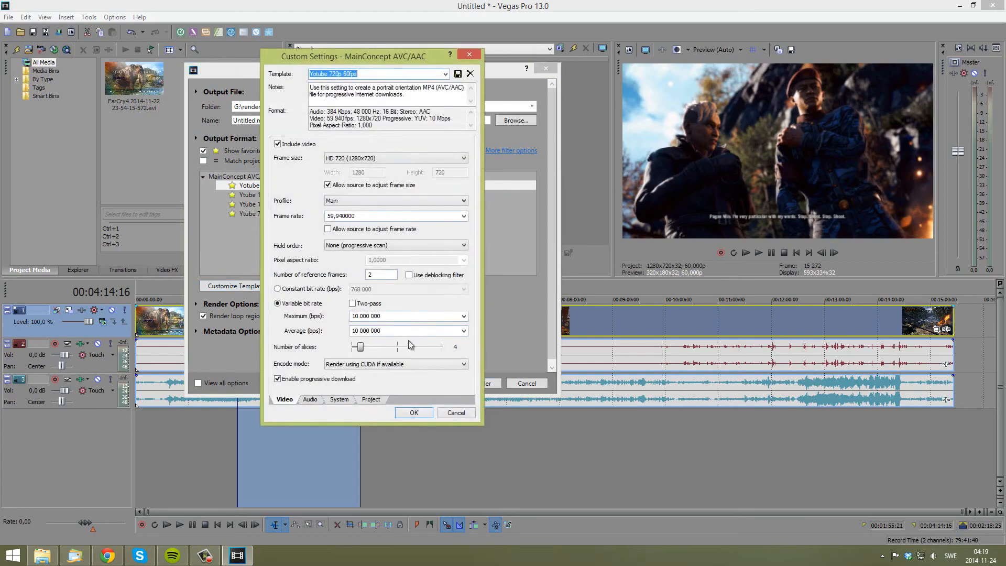
click(337, 187)
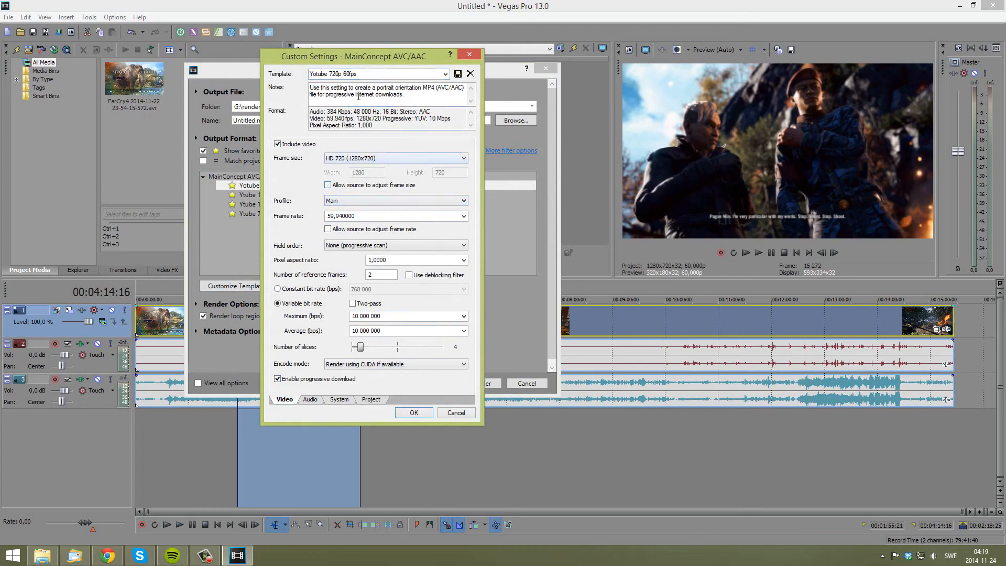
click(310, 400)
click(338, 400)
click(363, 400)
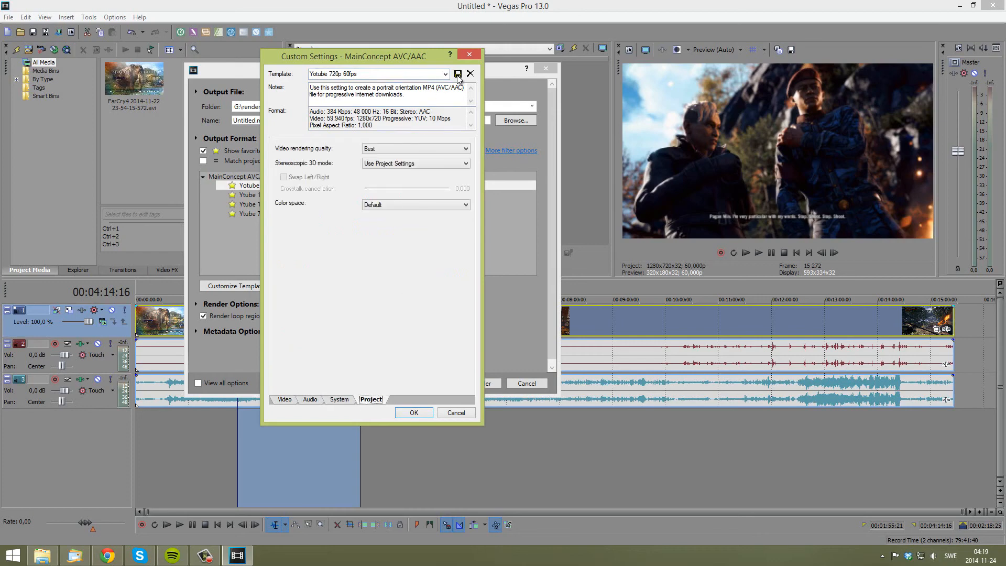
click(414, 413)
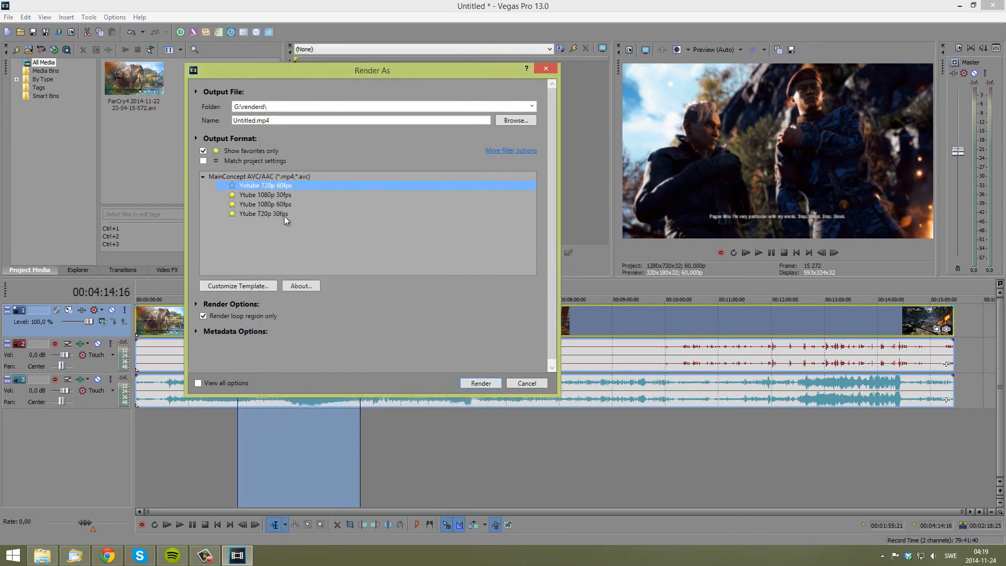
- In the Ytube 720p 30fps template, allow the source to adjust frame size and frame rate, and confirm the custom settings
click(274, 215)
click(251, 287)
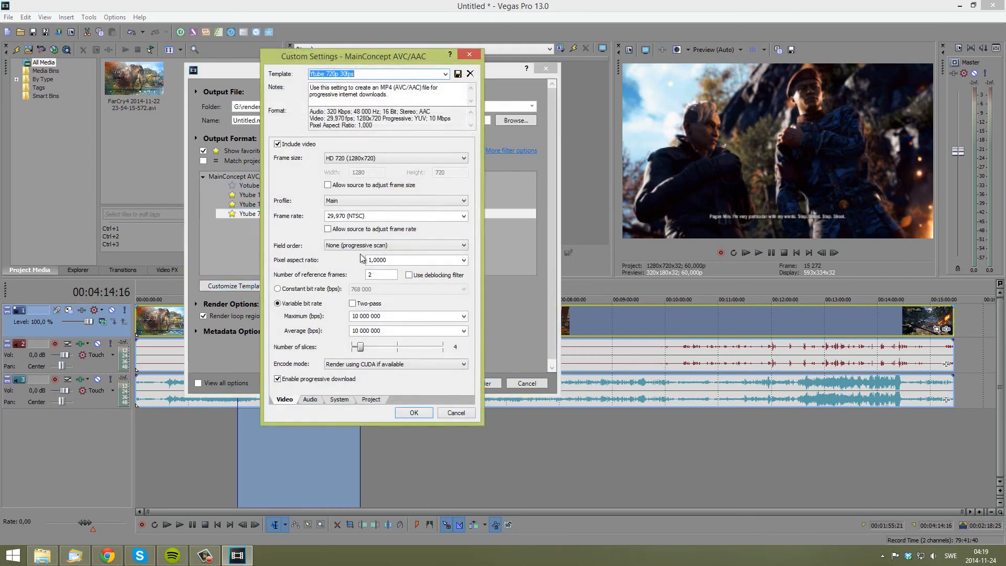
click(338, 186)
click(328, 229)
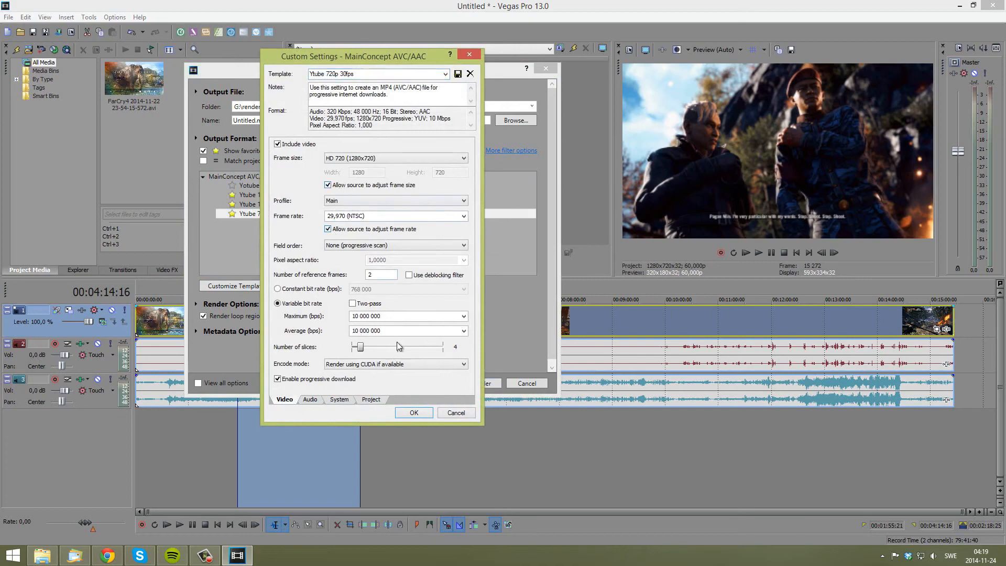
click(319, 399)
click(336, 398)
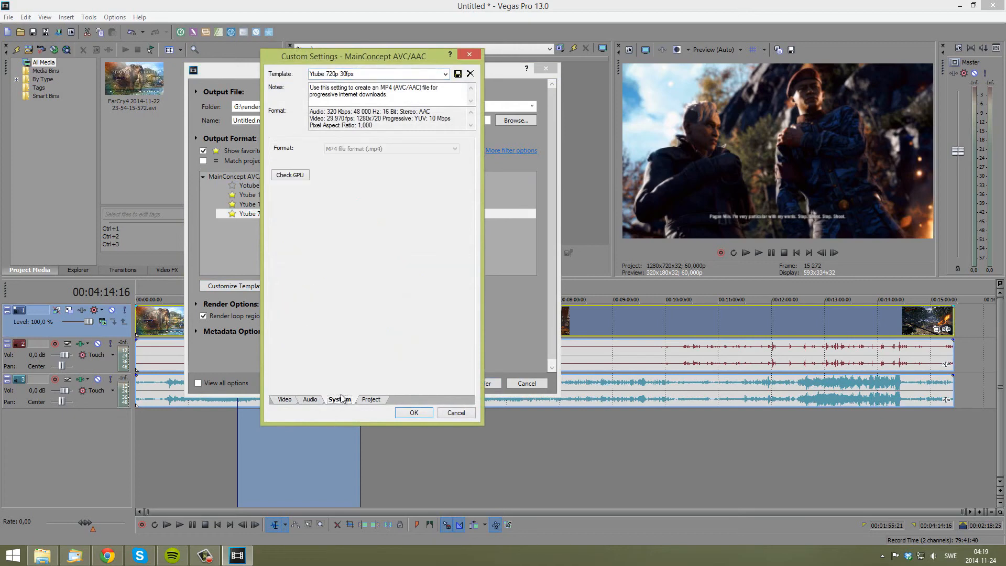
click(413, 412)
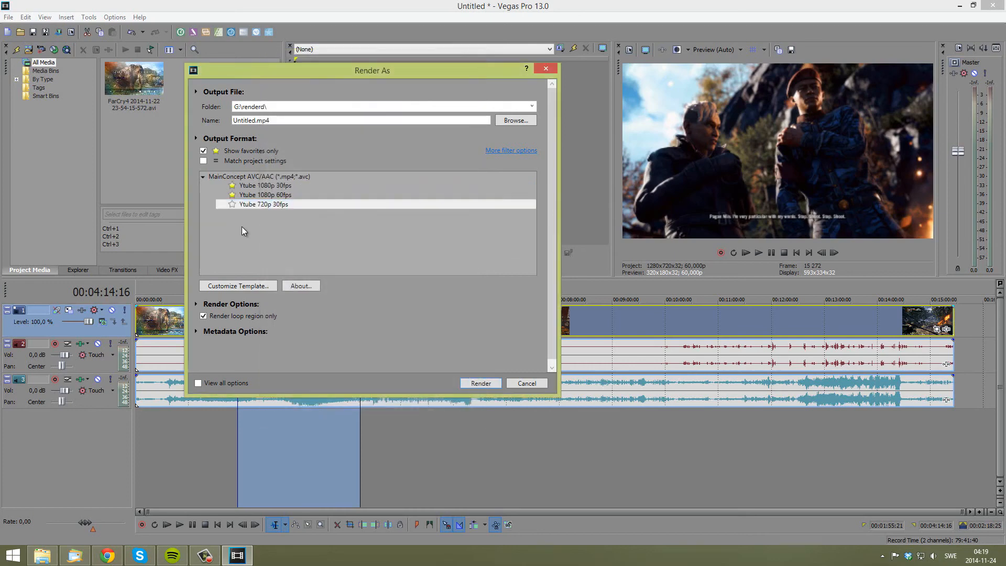
- Mark Ytube 720p 30fps as a favorite in the full template list, and view and close its custom settings
click(256, 186)
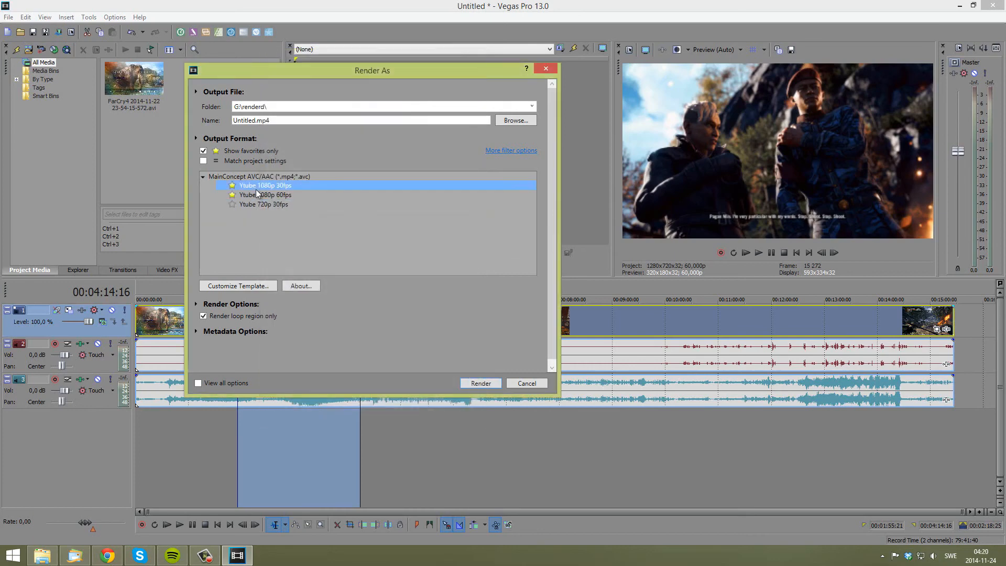
click(203, 151)
click(331, 232)
scroll(325, 237, down, 8)
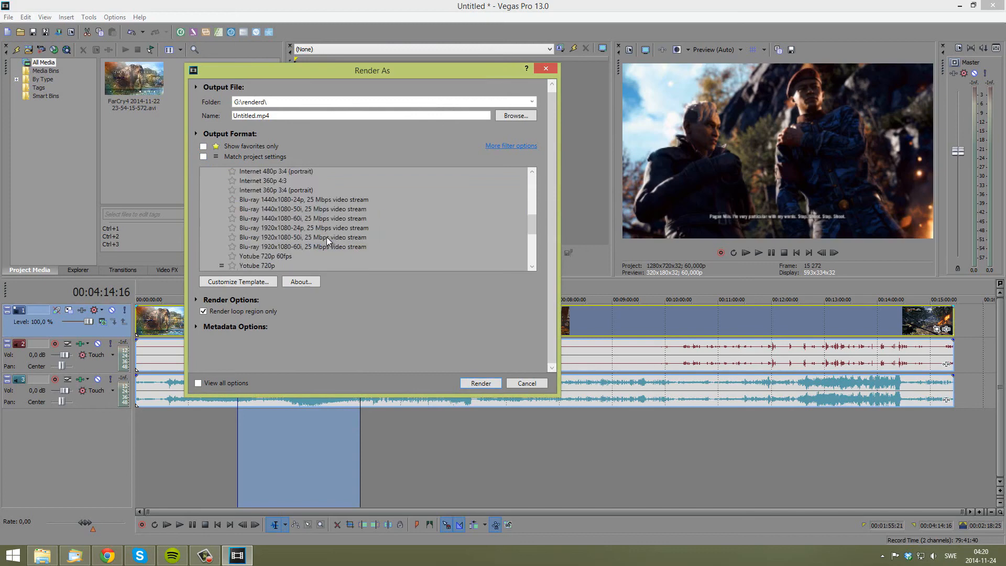
click(250, 219)
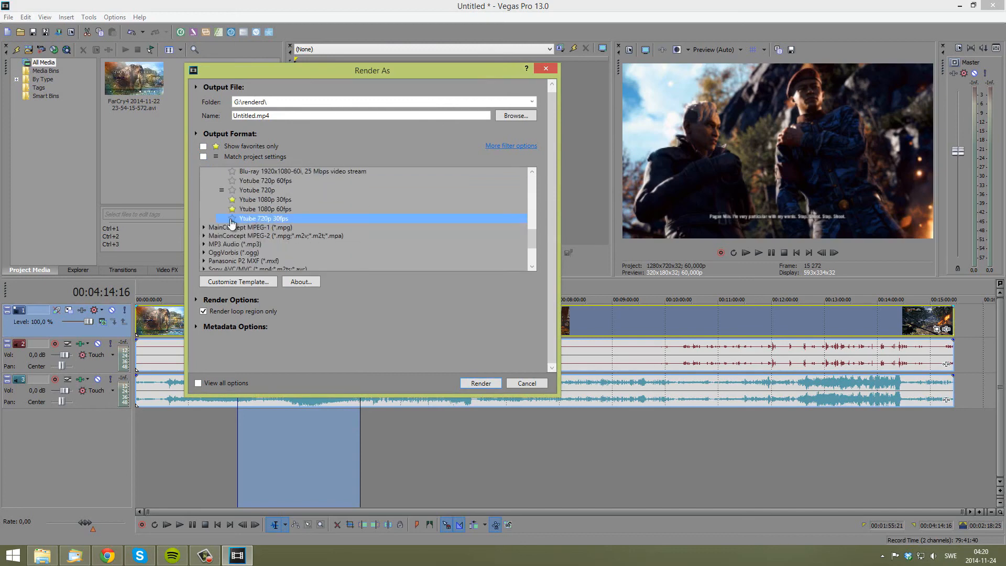
click(247, 283)
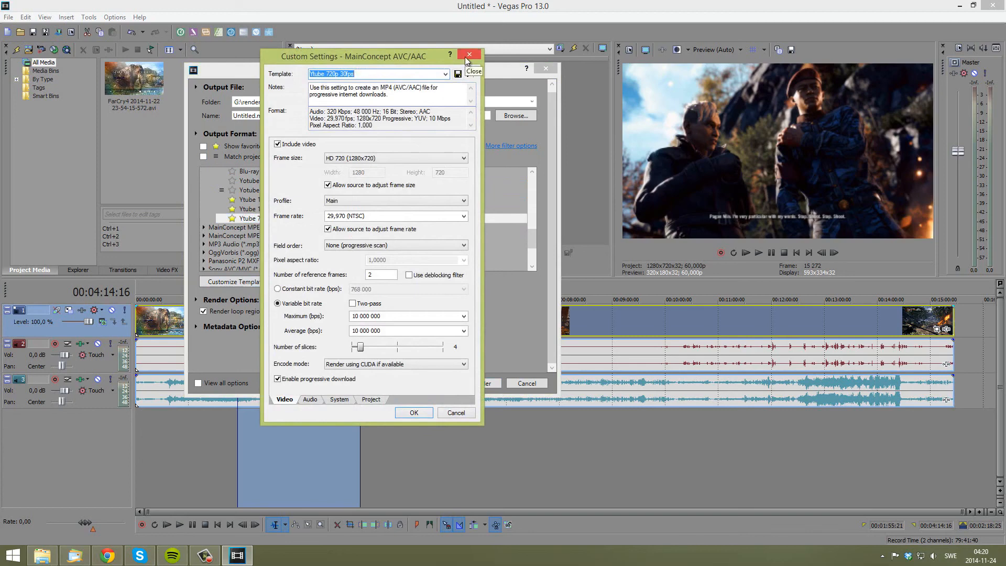
click(469, 55)
- Mark Yotube 720p 60fps as a favorite again and show only favorite templates
click(203, 146)
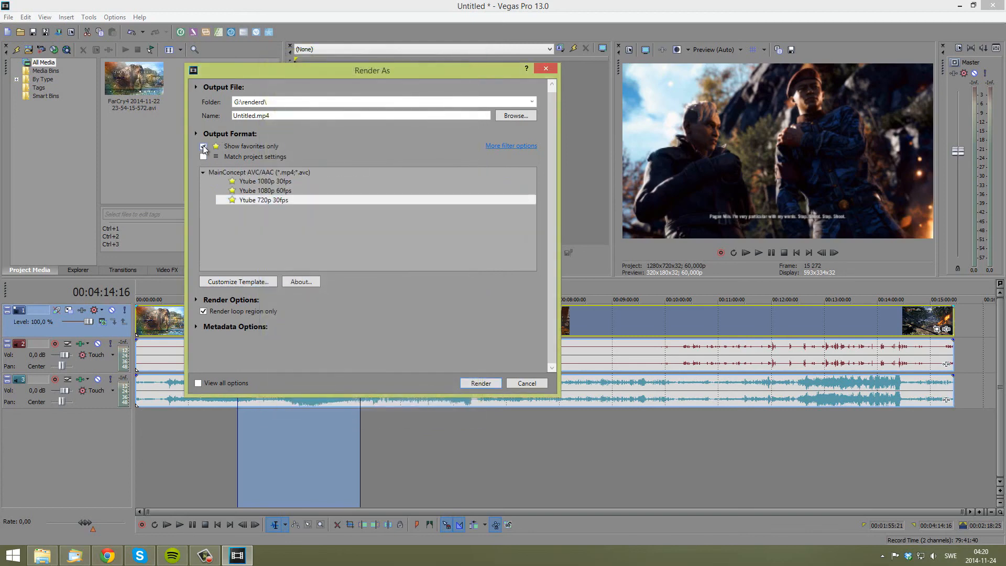
click(204, 147)
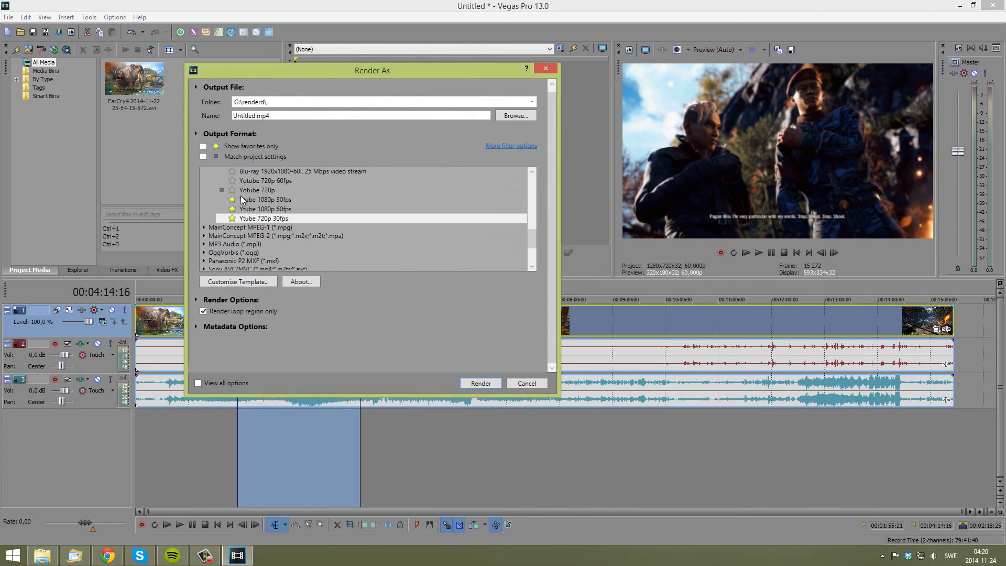
click(232, 180)
click(202, 147)
- Open the custom settings of the Ytube 1080p 60fps template
click(253, 180)
click(262, 190)
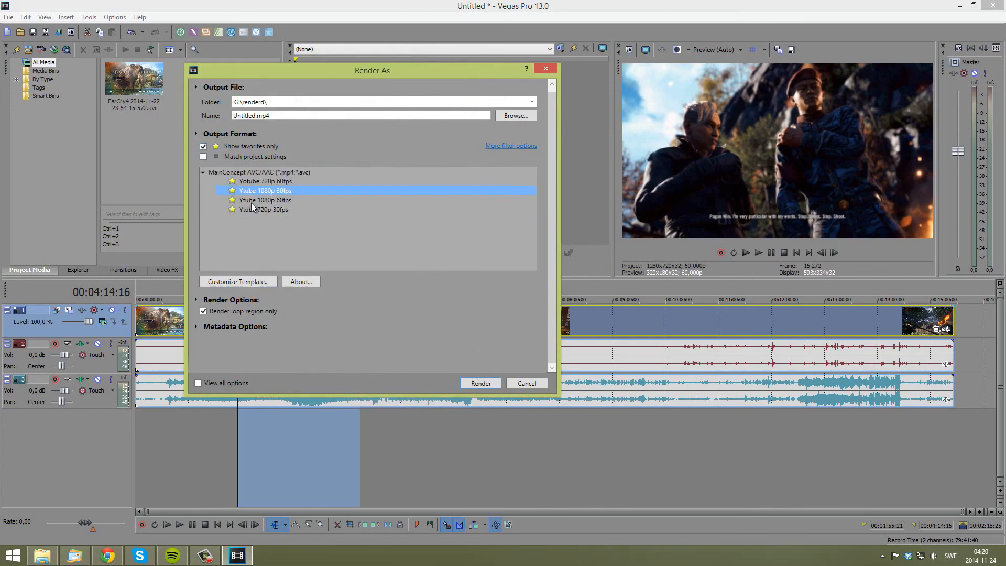
click(252, 202)
click(241, 281)
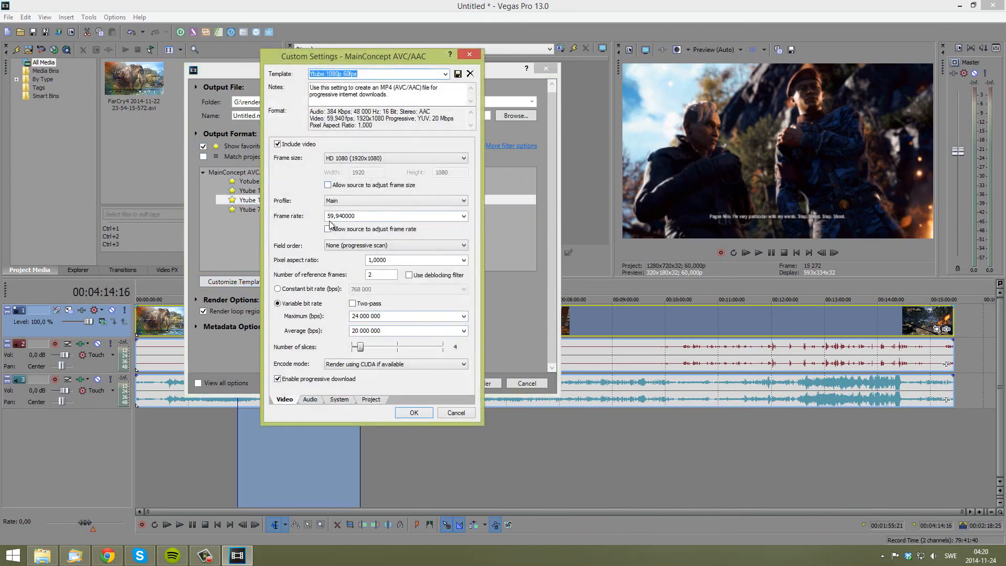
- Close the Ytube 1080p 60fps custom settings and leave the render dialog without rendering
click(414, 412)
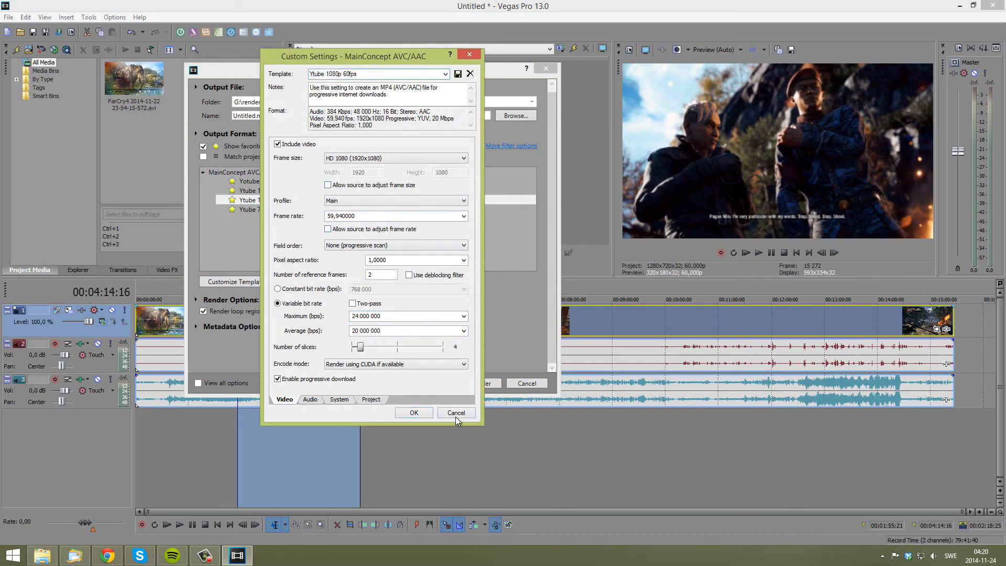
click(545, 68)
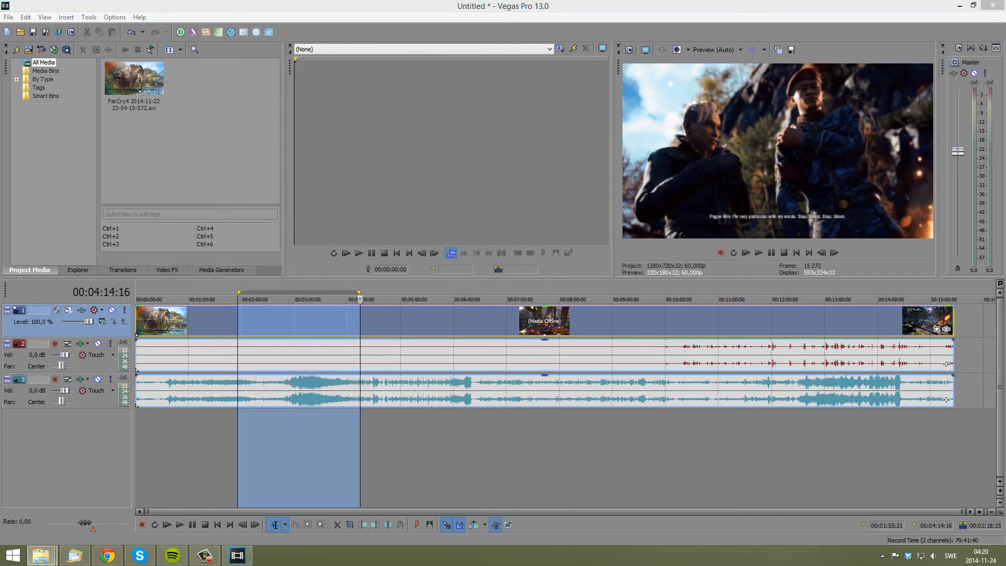
- Add bf4.mp4 to the timeline on new tracks below the existing ones, and place the cursor within its video clip at 00:09:57:27
drag(37, 555, 140, 467)
drag(266, 513, 322, 513)
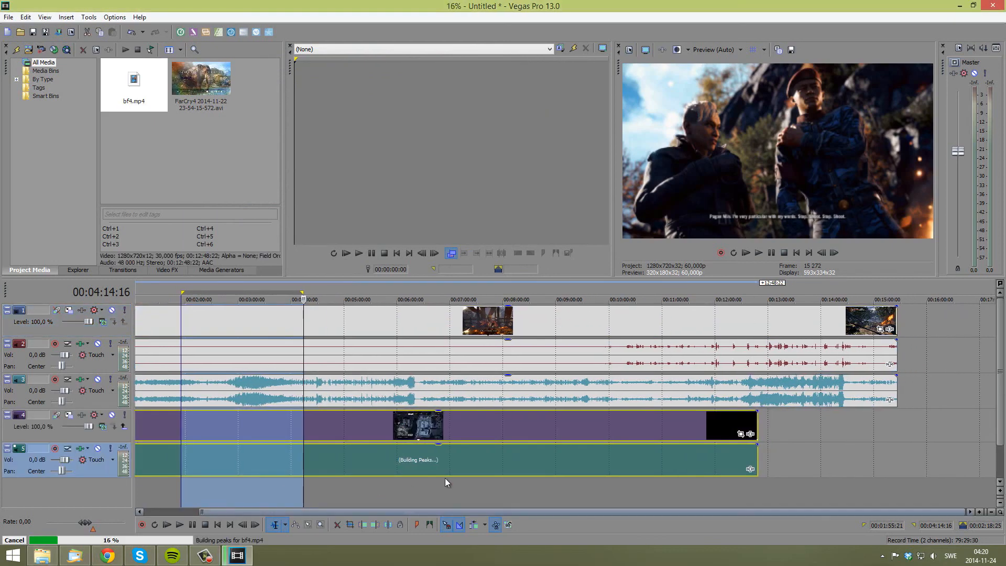
click(754, 420)
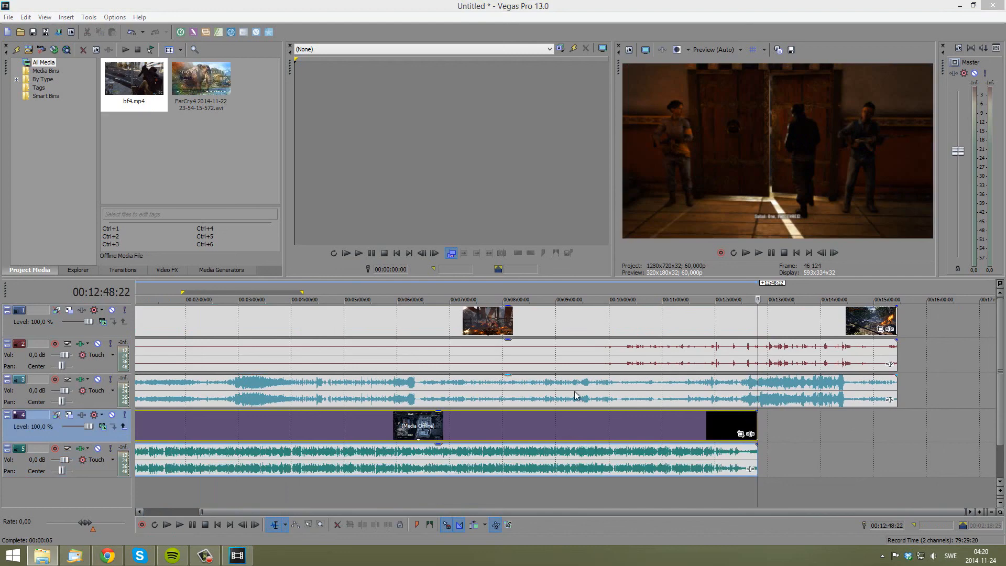
click(607, 431)
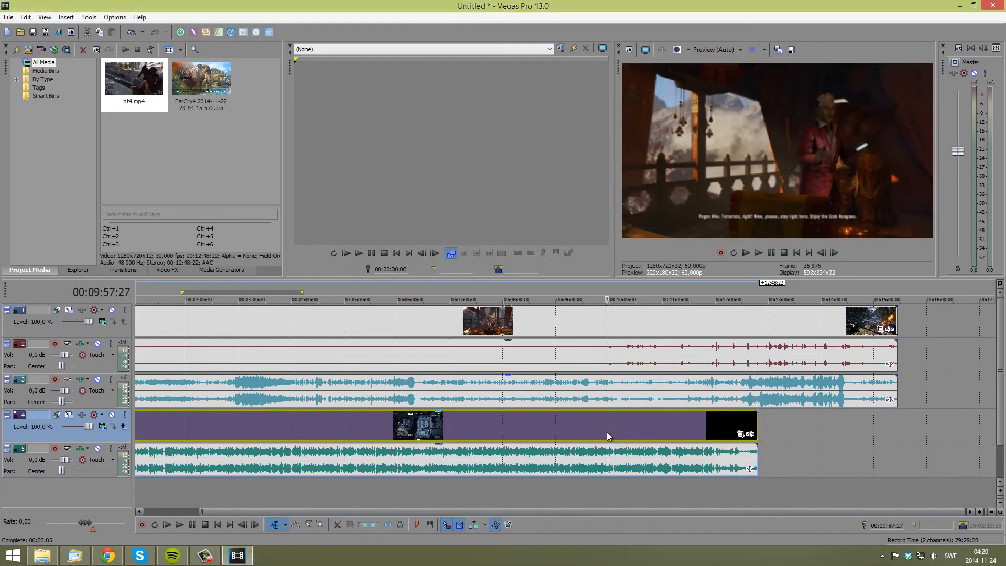
- Delete the bf4.mp4 video clip and its audio from the timeline
key(alt+Tab)
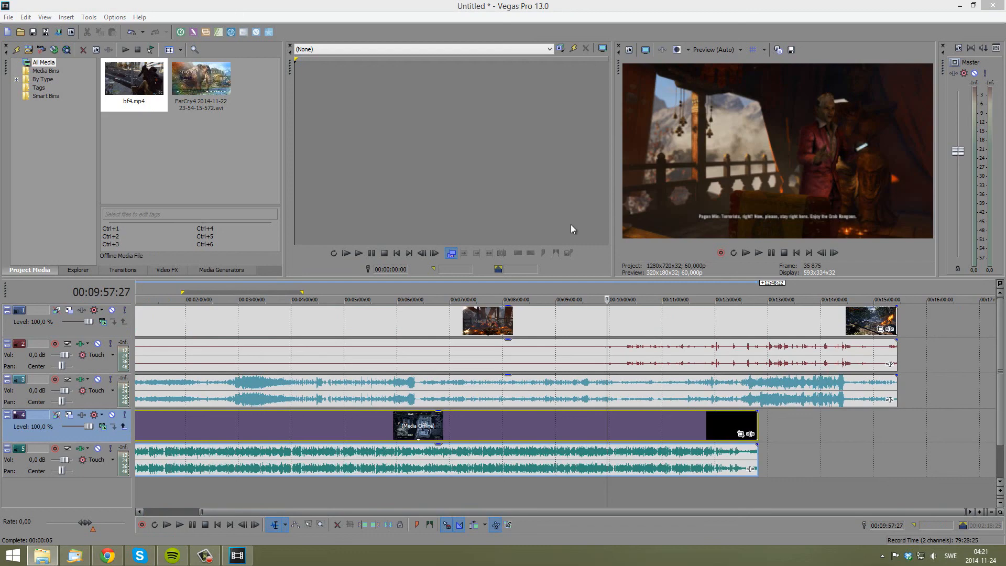
click(562, 439)
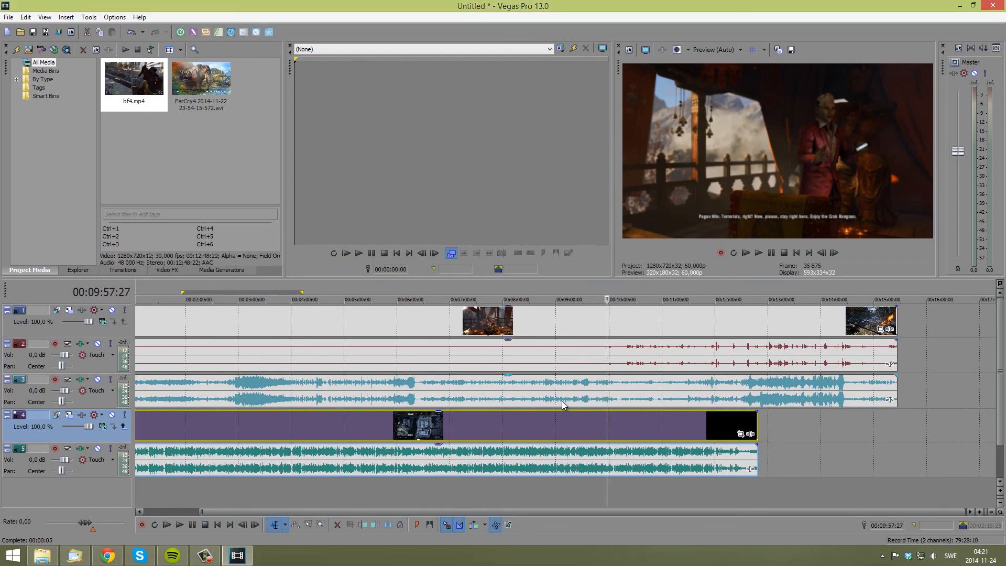
key(Delete)
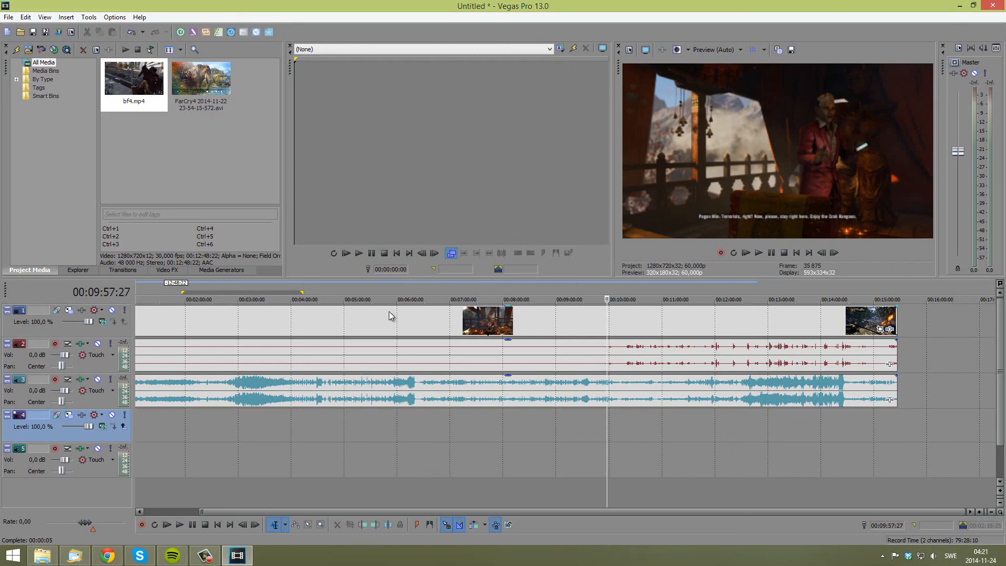